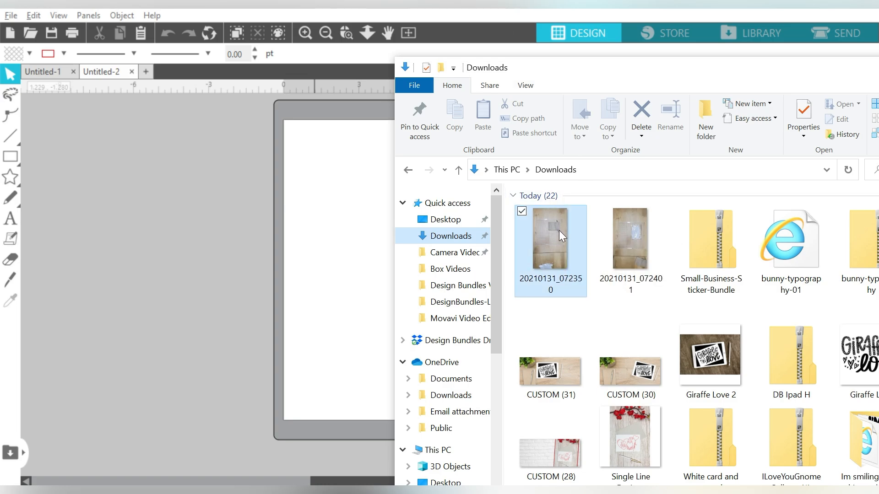
# Import photo 20210131_072350 from the Downloads folder into the Untitled-2 design and move it down below the start of the page.
pyautogui.moveTo(559, 230); pyautogui.dragTo(264, 208)
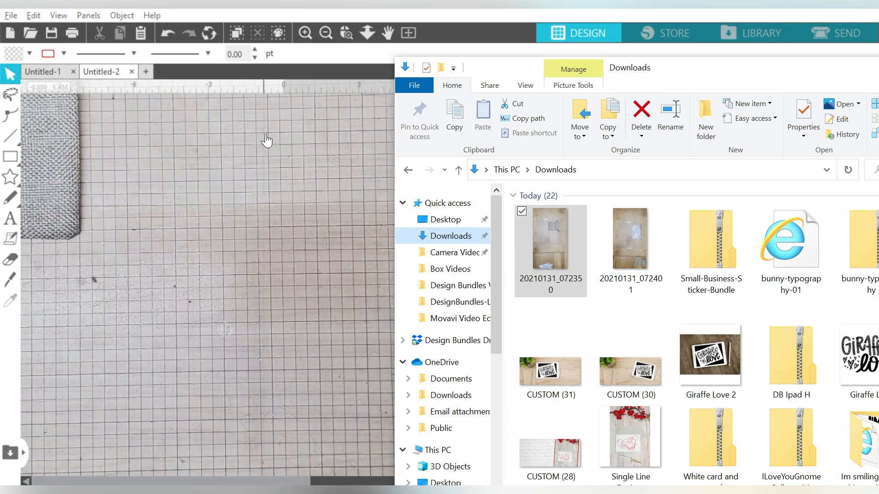
pyautogui.moveTo(257, 170); pyautogui.dragTo(278, 327)
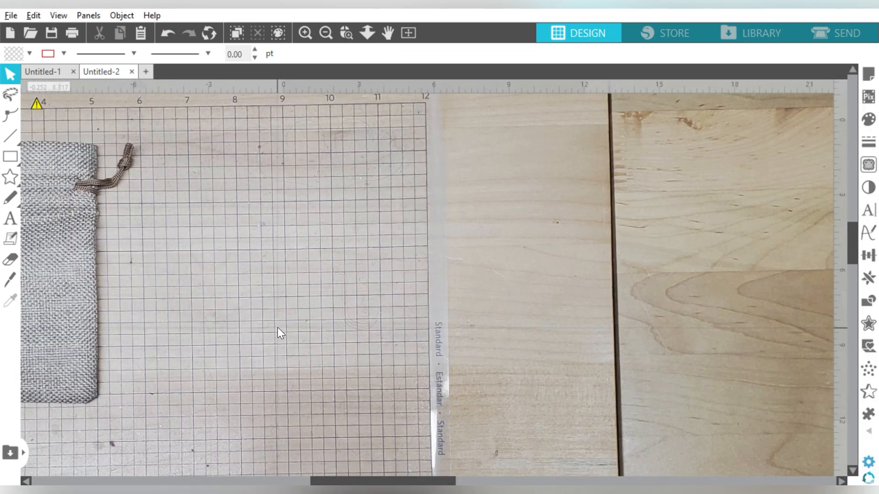
pyautogui.moveTo(277, 133); pyautogui.dragTo(315, 343)
pyautogui.moveTo(328, 188); pyautogui.dragTo(336, 345)
# Switch to File Explorer, import photo 20210131_072401 from Downloads into the same design, and minimize the Downloads window.
pyautogui.hotkey('alt', 'Tab')
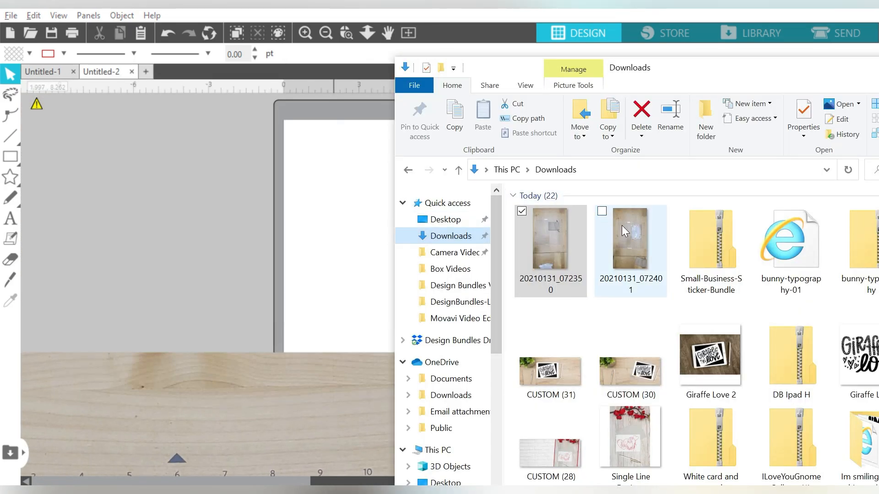
pyautogui.moveTo(622, 225); pyautogui.dragTo(266, 215)
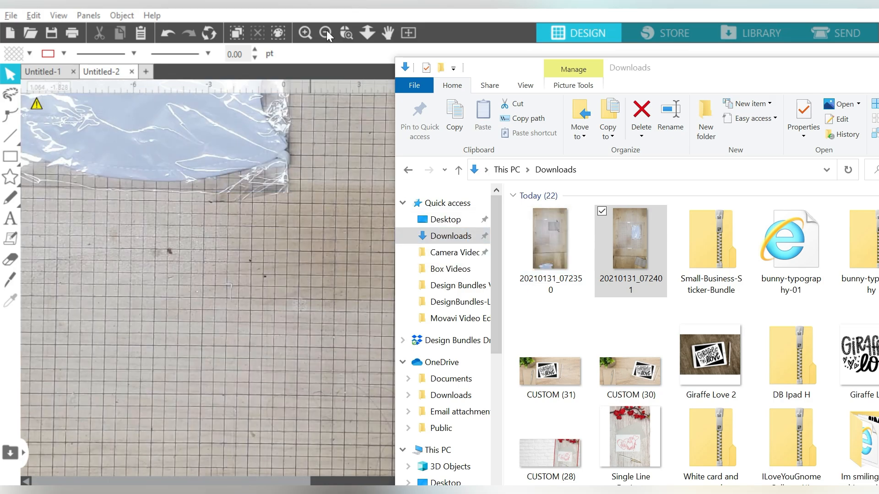
pyautogui.moveTo(818, 71); pyautogui.dragTo(608, 68)
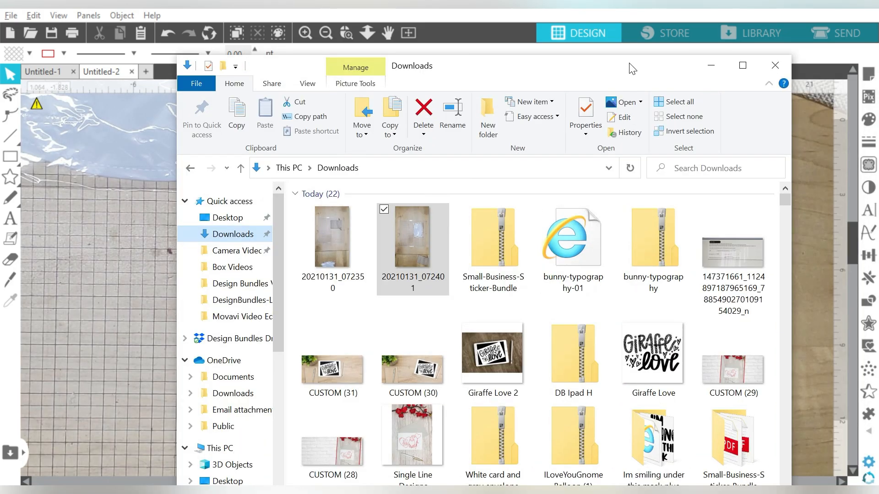
pyautogui.click(710, 68)
# Set the width of the face mask photo to 12 in with its proportions locked.
pyautogui.click(324, 33)
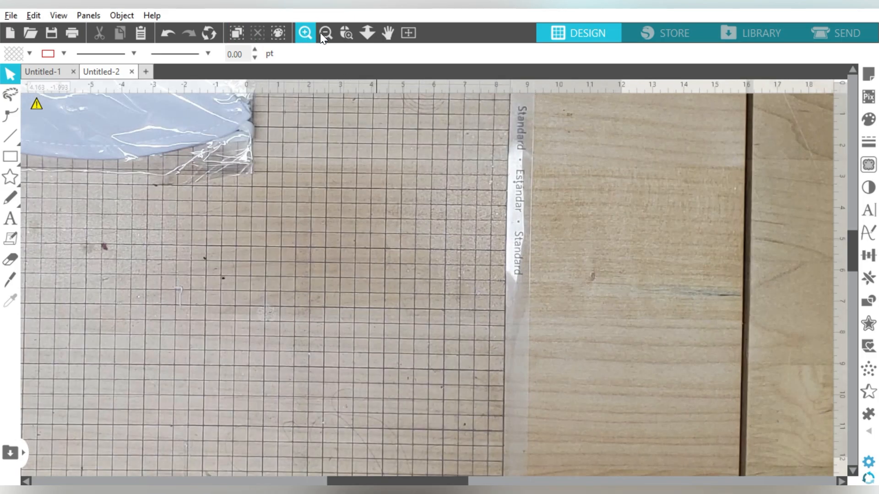
pyautogui.click(325, 32)
pyautogui.click(371, 197)
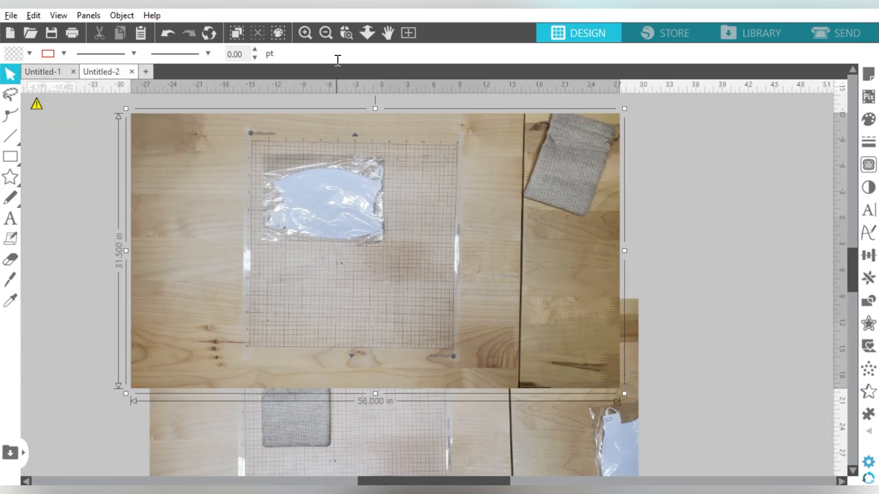
pyautogui.click(421, 54)
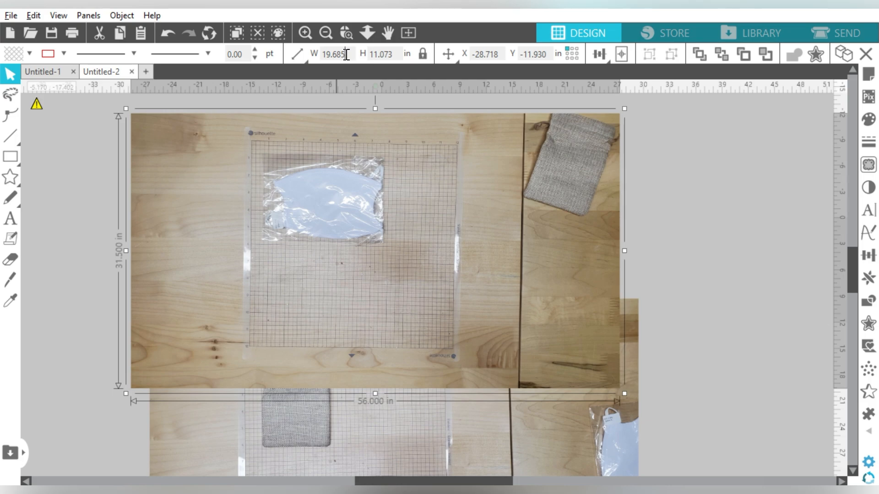
pyautogui.doubleClick(347, 54)
pyautogui.write('12')
pyautogui.press('Tab')
# Set the width of the drawstring bag photo to 12 in with its proportions locked.
pyautogui.click(332, 410)
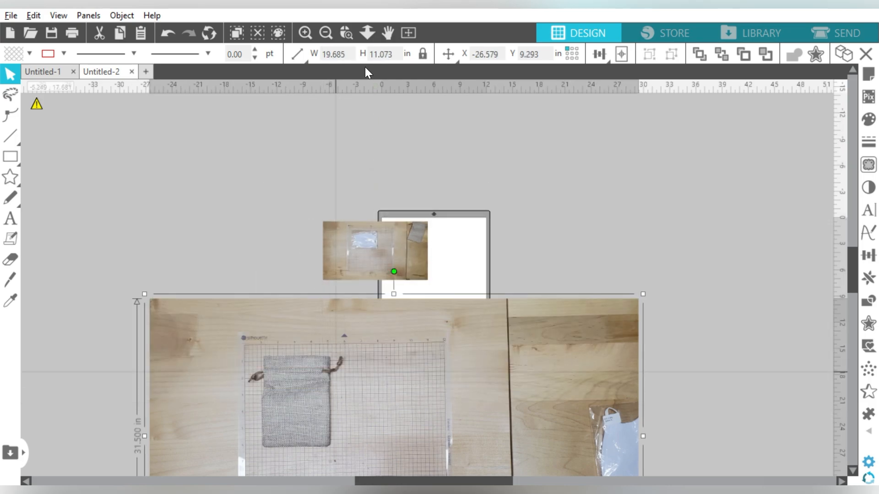
pyautogui.doubleClick(324, 54)
pyautogui.write('12')
pyautogui.press('Return')
# Place the face mask photo beside the page's left edge and the drawstring bag photo on the page.
pyautogui.moveTo(384, 438); pyautogui.dragTo(437, 315)
pyautogui.moveTo(389, 253); pyautogui.dragTo(333, 233)
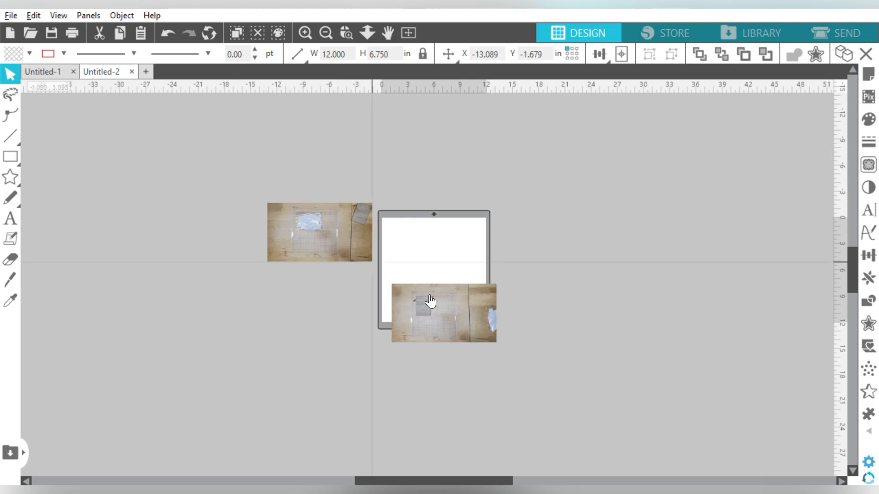
pyautogui.moveTo(429, 304); pyautogui.dragTo(429, 239)
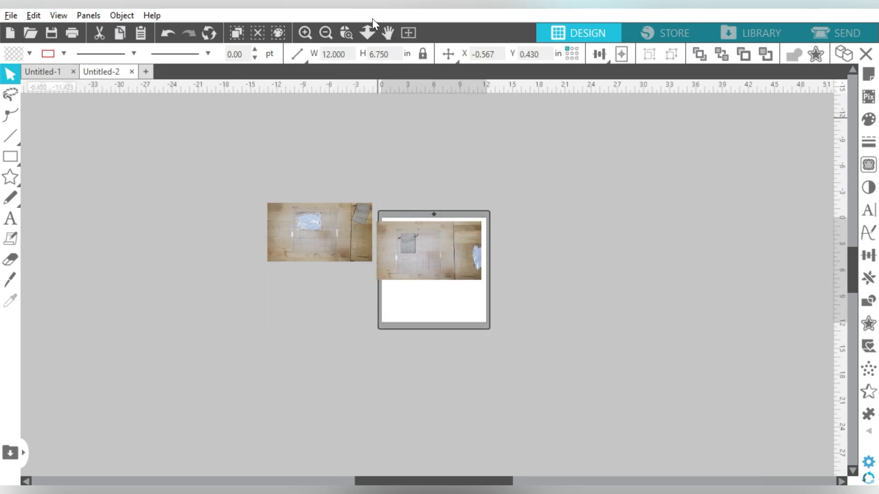
pyautogui.click(349, 33)
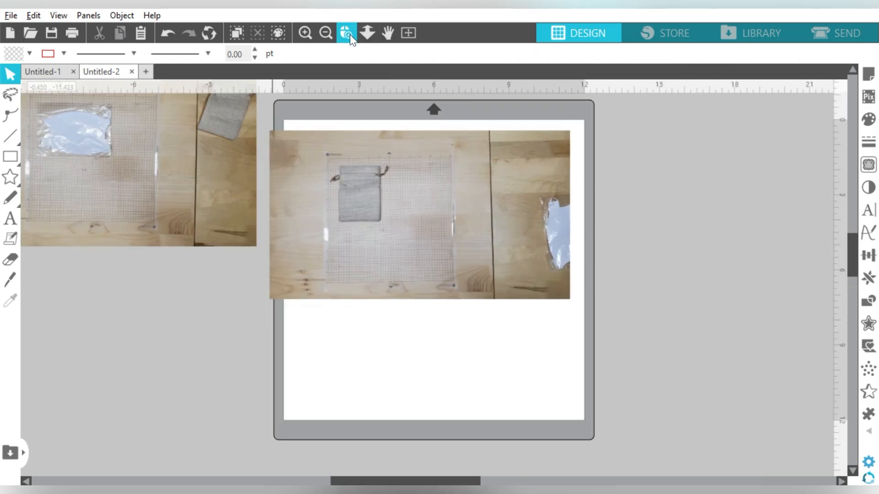
pyautogui.click(305, 33)
pyautogui.click(307, 33)
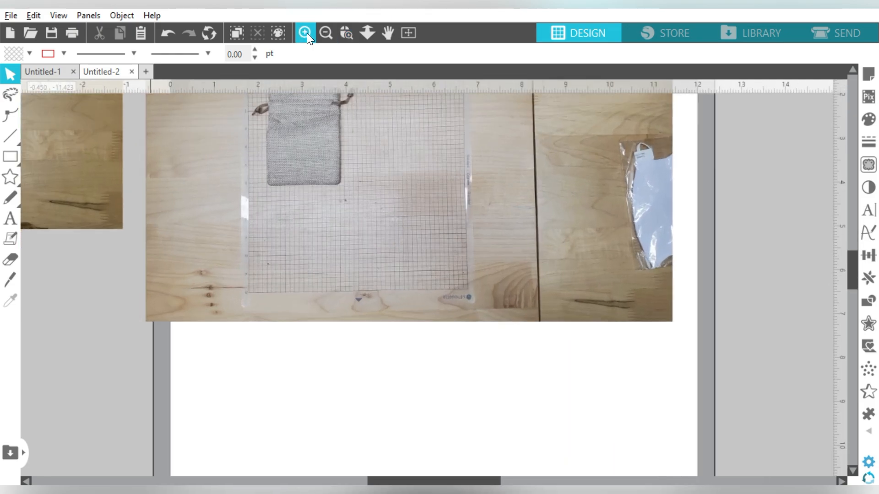
pyautogui.moveTo(401, 149); pyautogui.dragTo(471, 262)
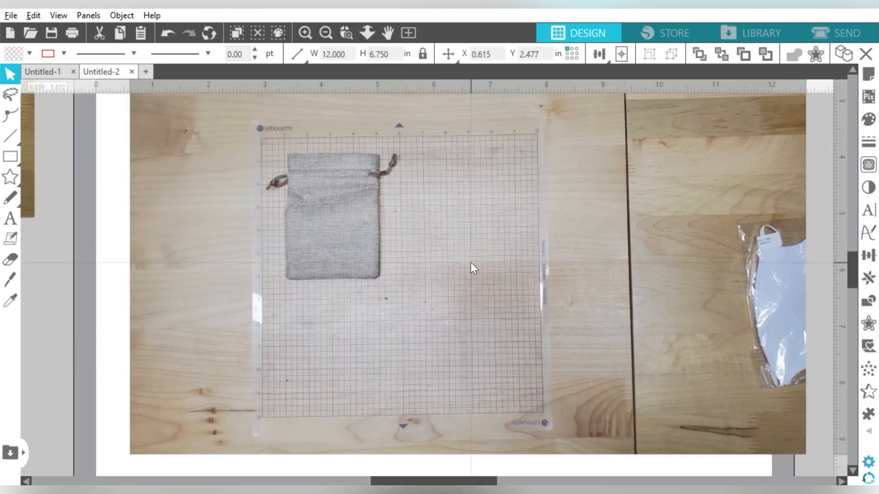
# Draw a closed four-sided polygon of about 5.03 by 5.06 in around the cutting mat's grid in the bag photo.
pyautogui.click(10, 156)
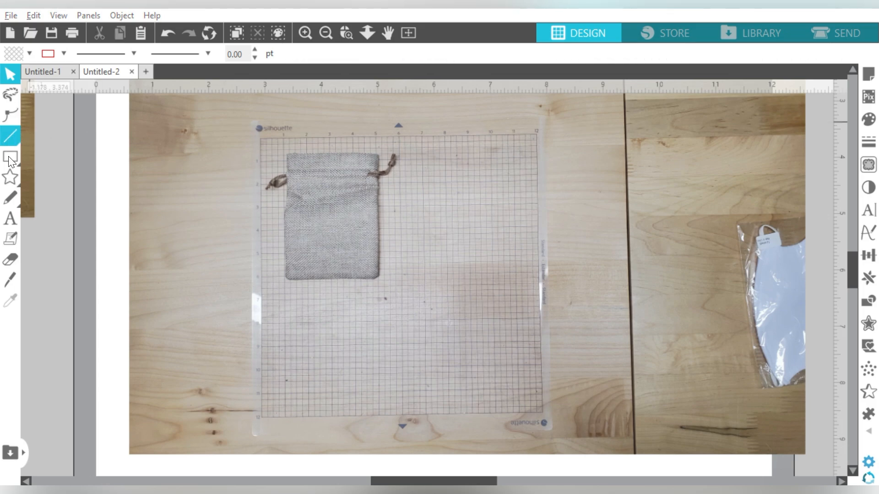
pyautogui.click(11, 140)
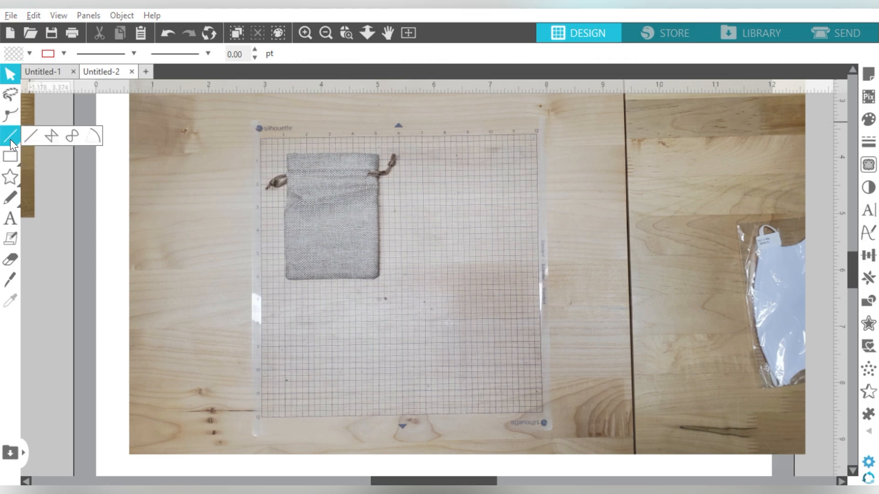
pyautogui.click(50, 136)
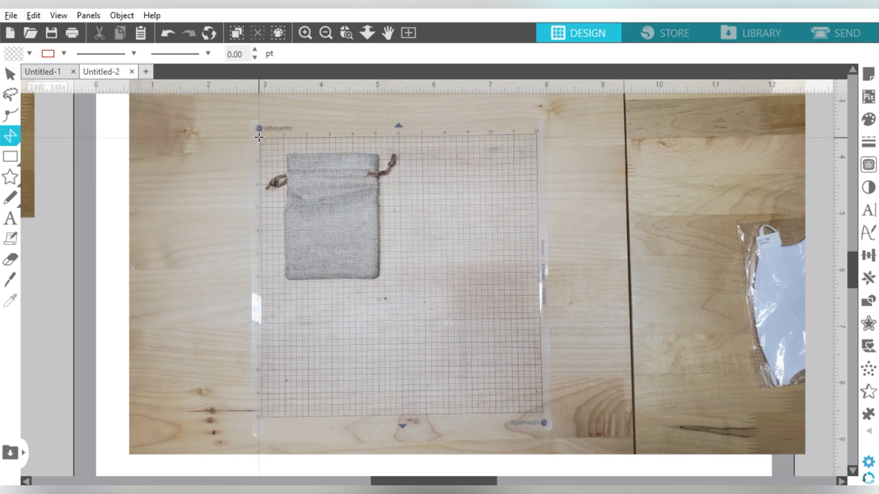
pyautogui.click(259, 137)
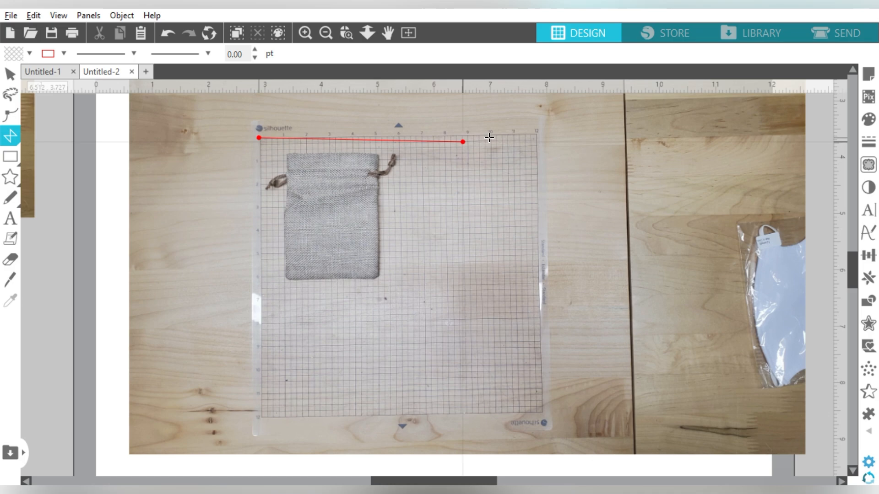
pyautogui.click(537, 134)
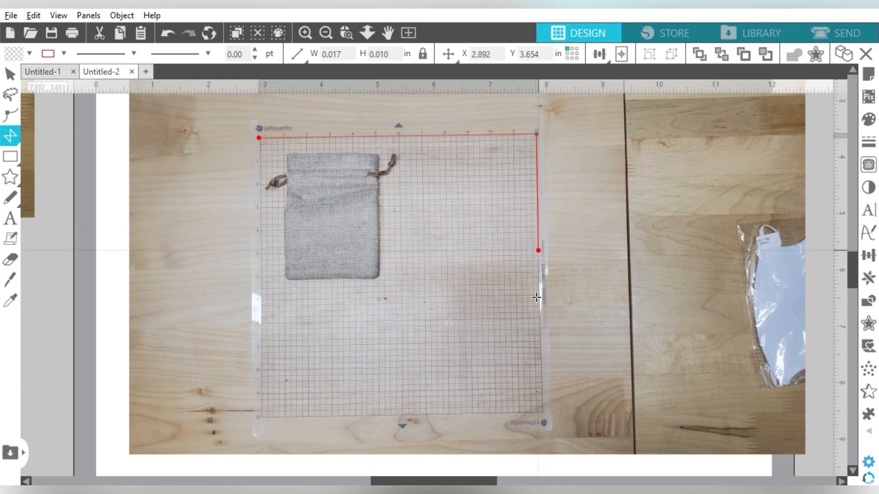
pyautogui.click(543, 415)
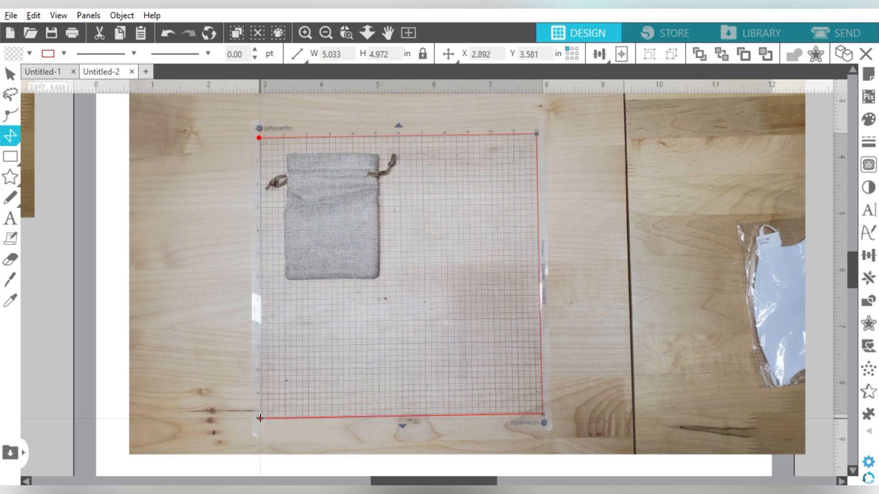
pyautogui.click(259, 418)
pyautogui.click(260, 137)
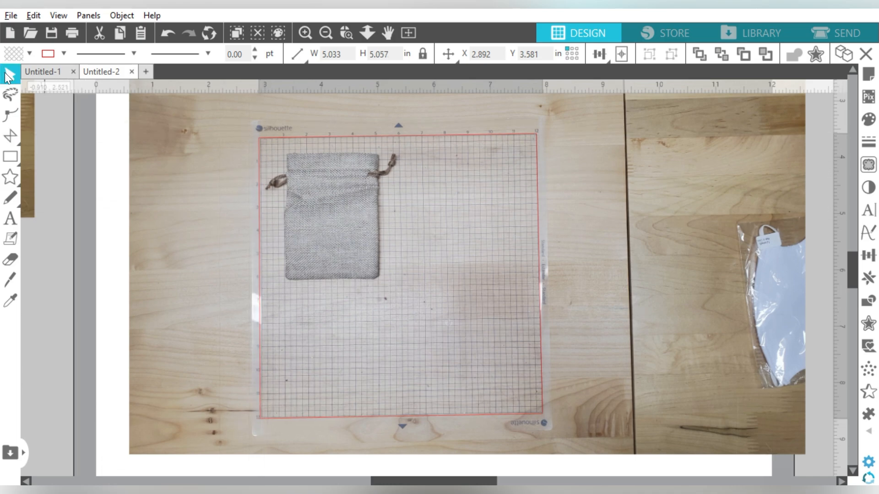
# Select the bag photo together with its grid outline and crop the photo to that outline.
pyautogui.moveTo(72, 294); pyautogui.dragTo(567, 311)
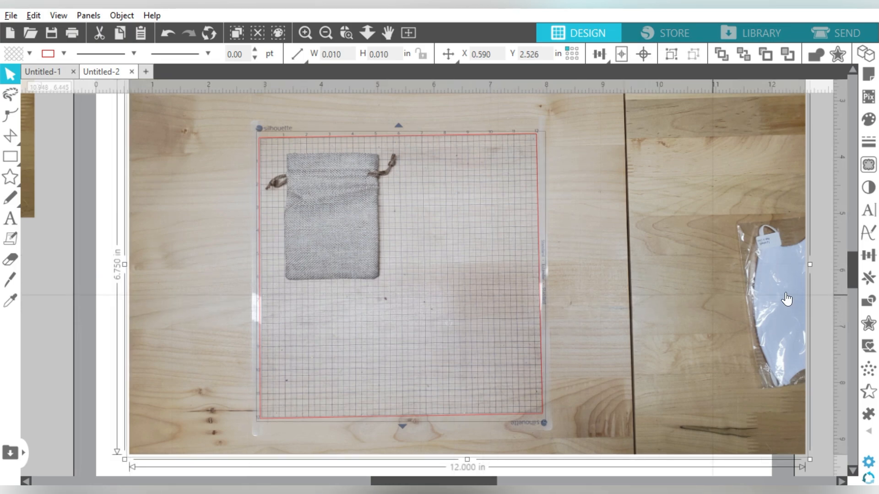
pyautogui.click(868, 301)
pyautogui.click(767, 184)
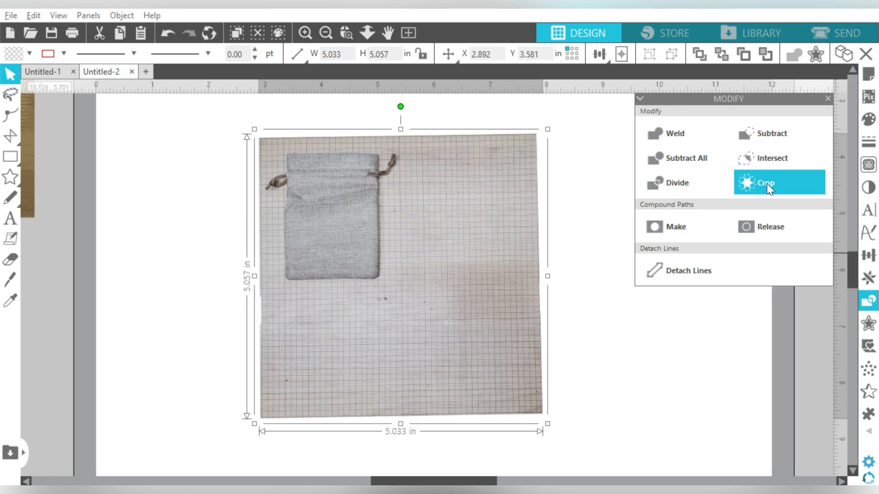
# Move the cropped bag photo off the page to the right and bring the face mask photo onto the page.
pyautogui.moveTo(294, 188); pyautogui.dragTo(803, 202)
pyautogui.moveTo(27, 154); pyautogui.dragTo(652, 332)
pyautogui.moveTo(429, 228); pyautogui.dragTo(475, 288)
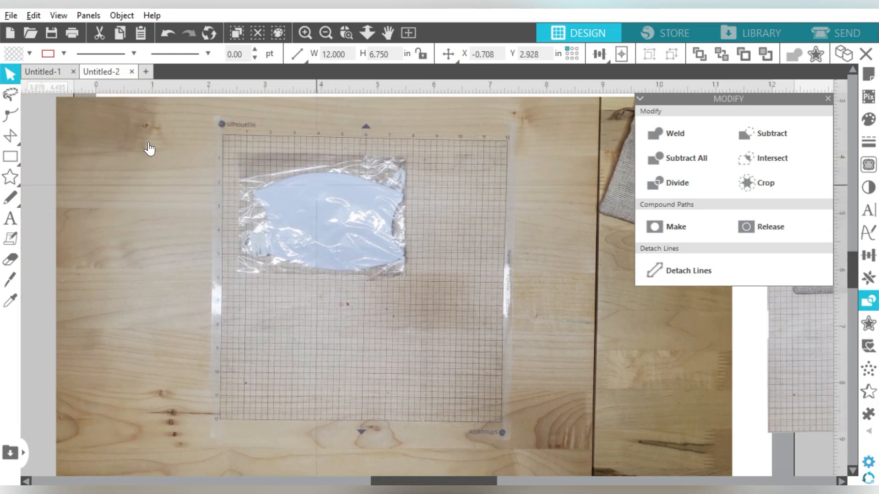
# Draw a closed four-sided polygon of about 5.12 by 5.14 in around the cutting mat's grid in the mask photo.
pyautogui.moveTo(12, 138)
pyautogui.click(50, 135)
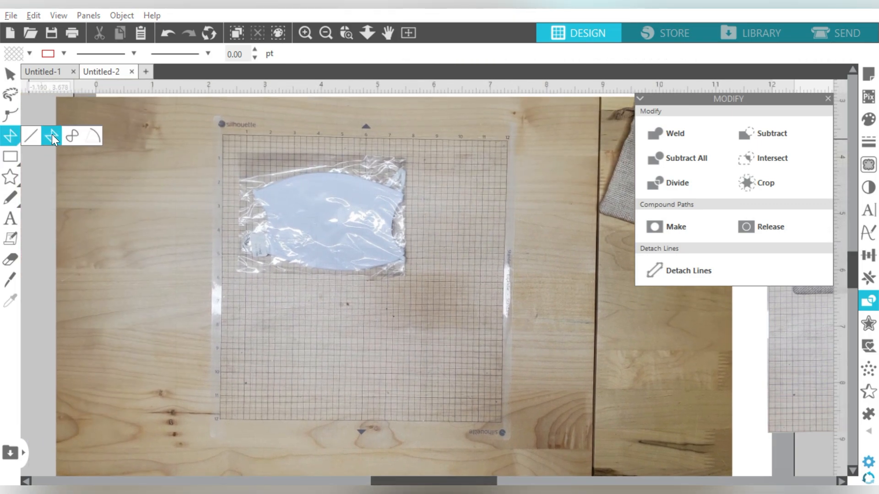
pyautogui.click(221, 134)
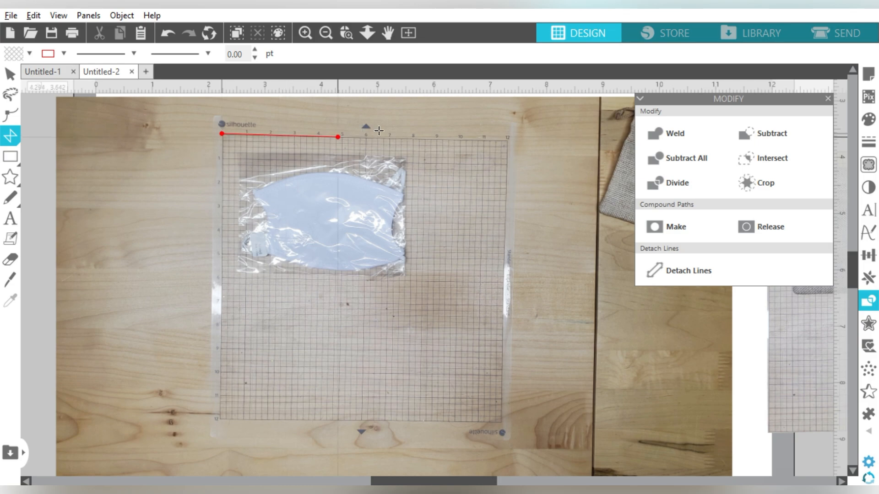
pyautogui.click(506, 140)
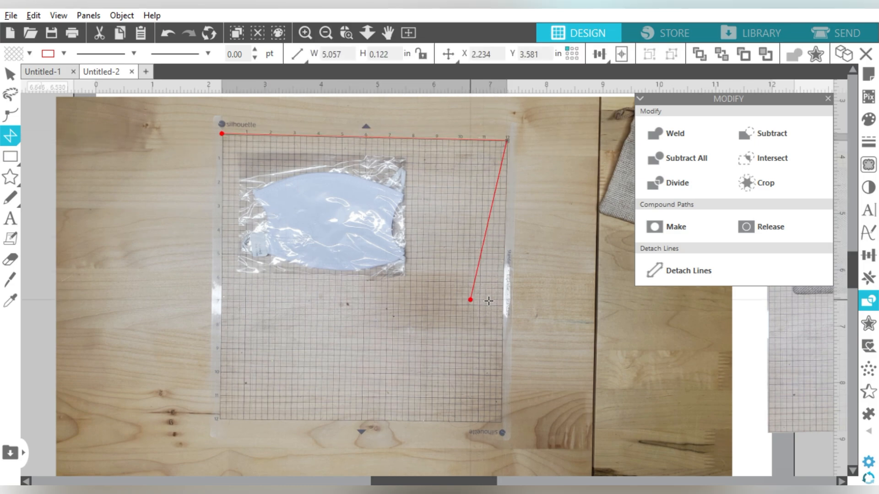
pyautogui.click(500, 422)
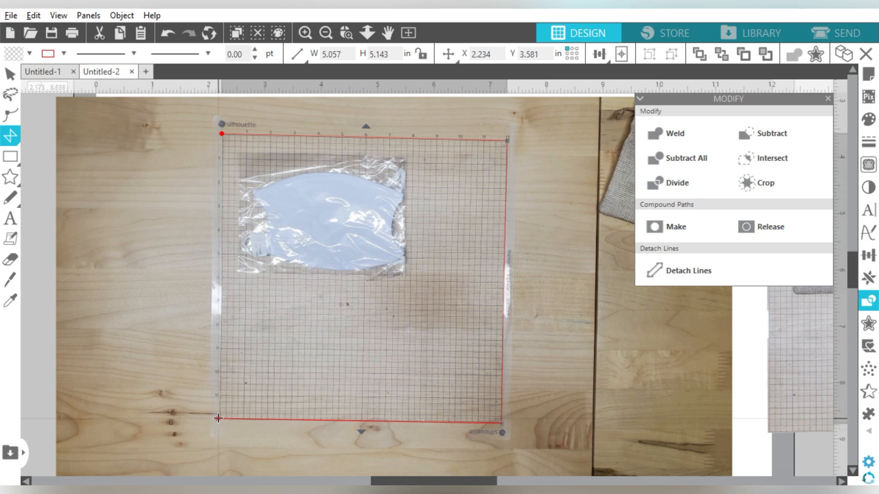
pyautogui.click(218, 418)
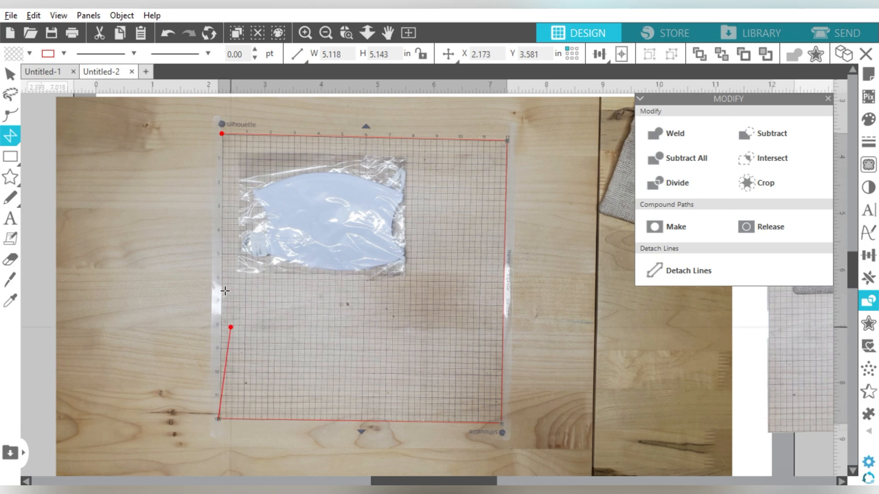
pyautogui.click(222, 134)
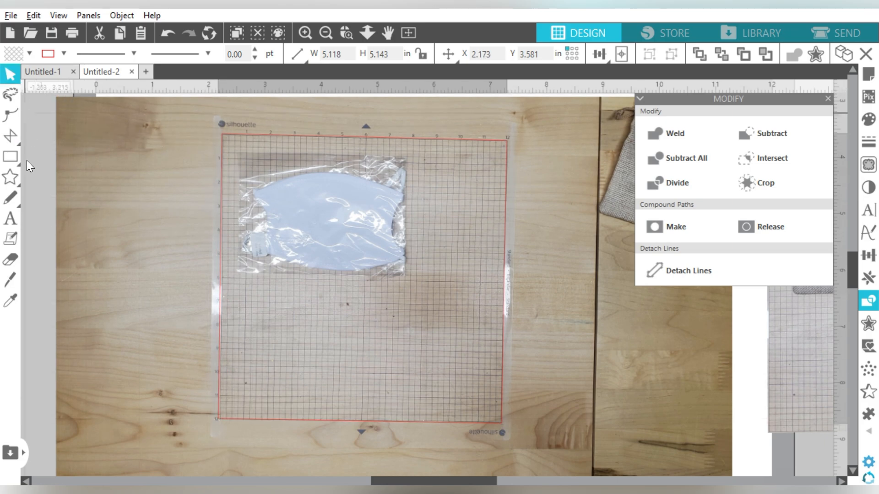
# Select the face mask photo together with its grid outline and crop the photo to that outline.
pyautogui.click(39, 197)
pyautogui.moveTo(37, 191); pyautogui.dragTo(324, 266)
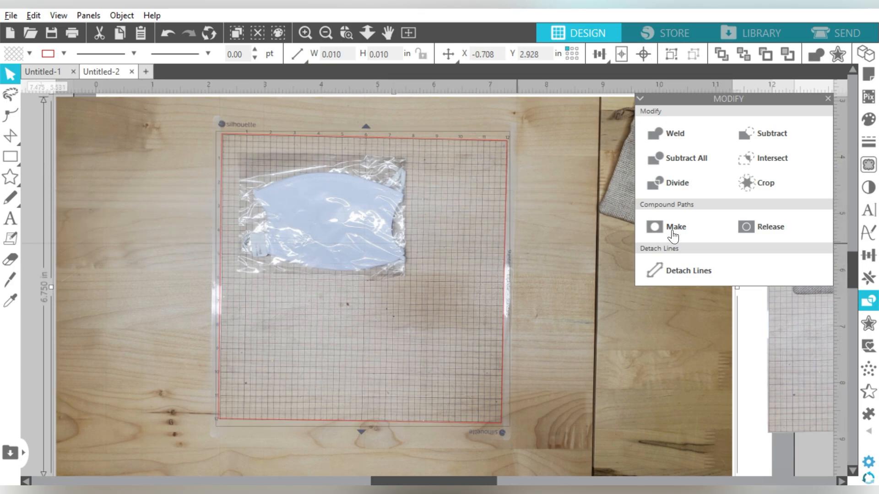
pyautogui.click(777, 185)
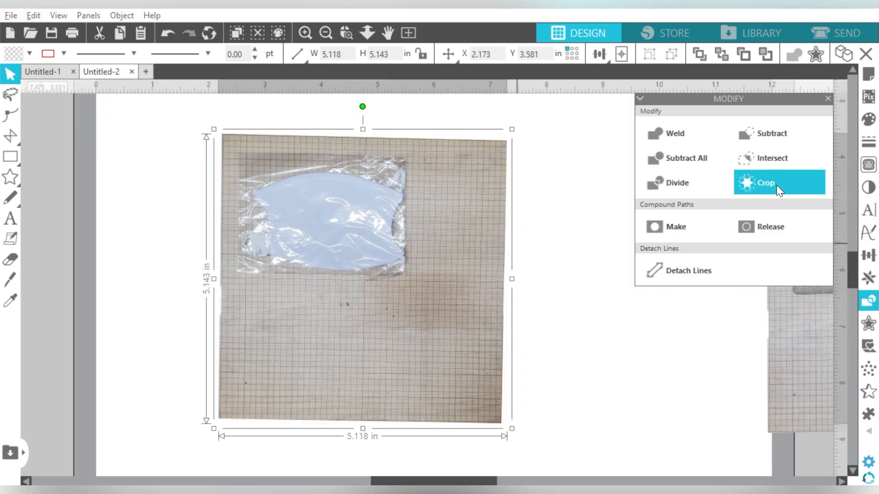
# Rotate the cropped face mask photo slightly counterclockwise to straighten it and move it to the page's upper-left corner.
pyautogui.click(326, 33)
pyautogui.click(325, 33)
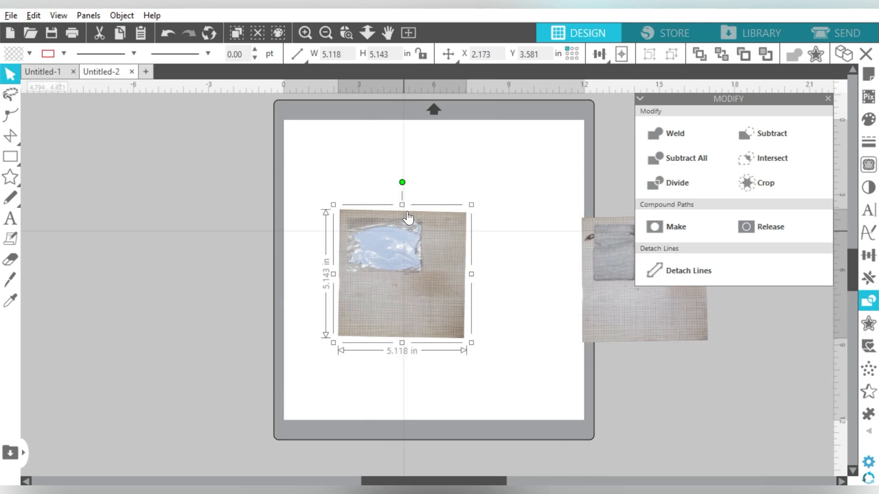
pyautogui.moveTo(401, 184); pyautogui.dragTo(398, 183)
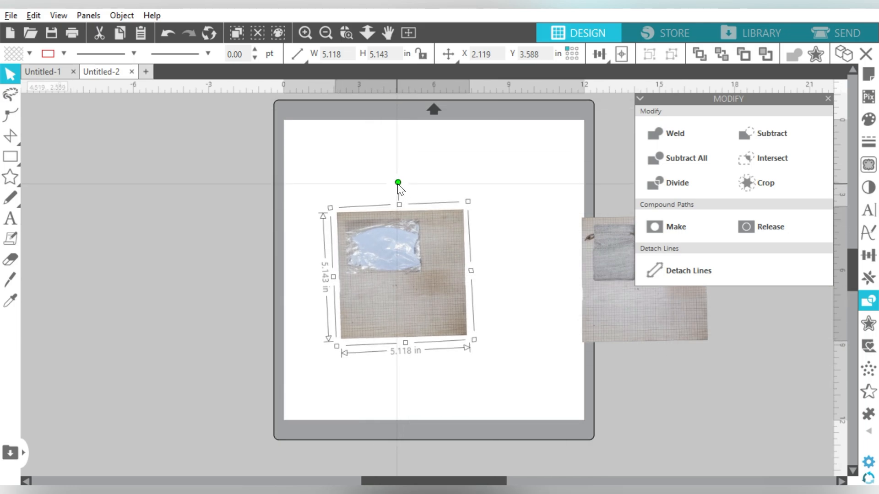
pyautogui.moveTo(410, 283); pyautogui.dragTo(356, 185)
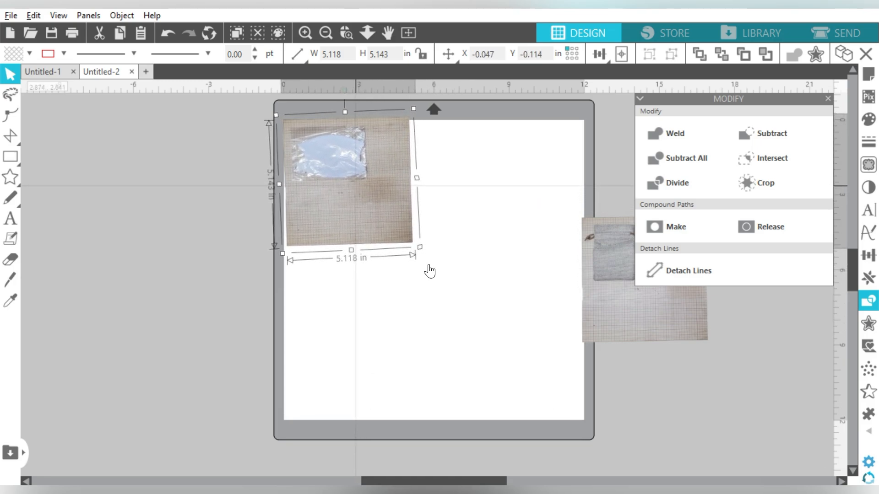
# Enlarge the face mask photo to about 12.17 by 12.23 in, rotating and moving it so the mat's grid lines up with the page.
pyautogui.moveTo(421, 251); pyautogui.dragTo(551, 471)
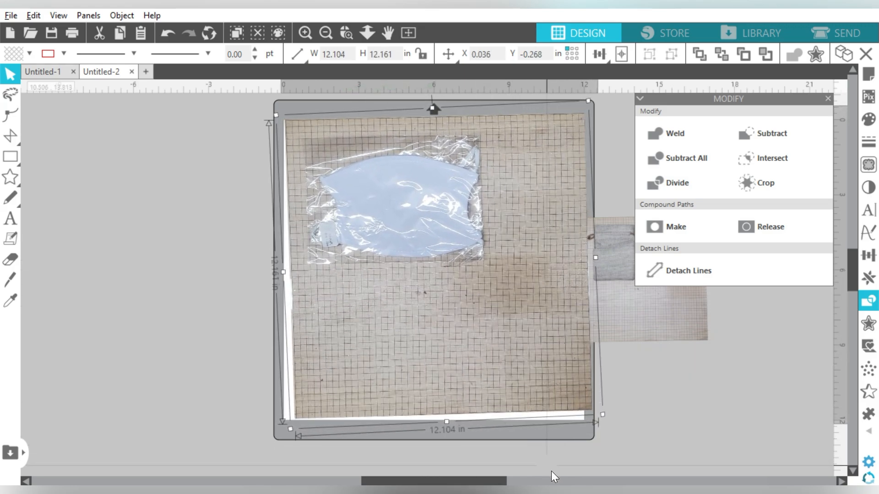
pyautogui.moveTo(444, 188); pyautogui.dragTo(436, 184)
pyautogui.click(448, 55)
pyautogui.moveTo(420, 135); pyautogui.dragTo(415, 165)
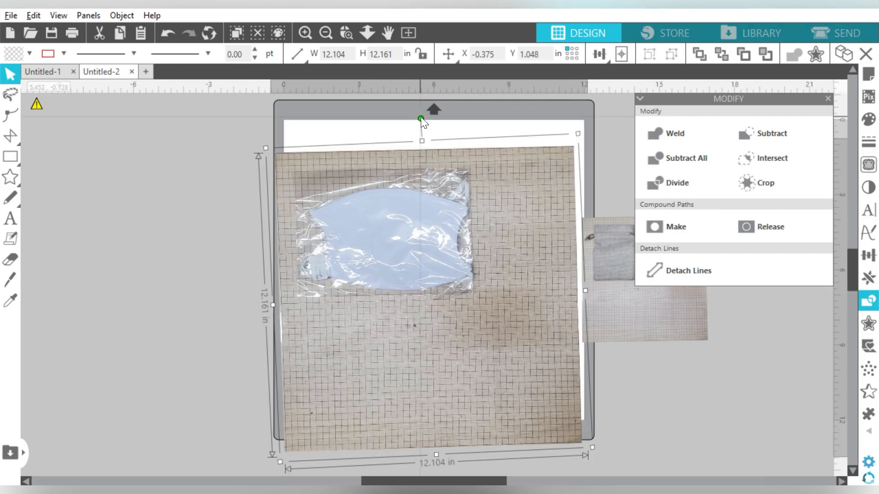
pyautogui.moveTo(421, 119); pyautogui.dragTo(426, 120)
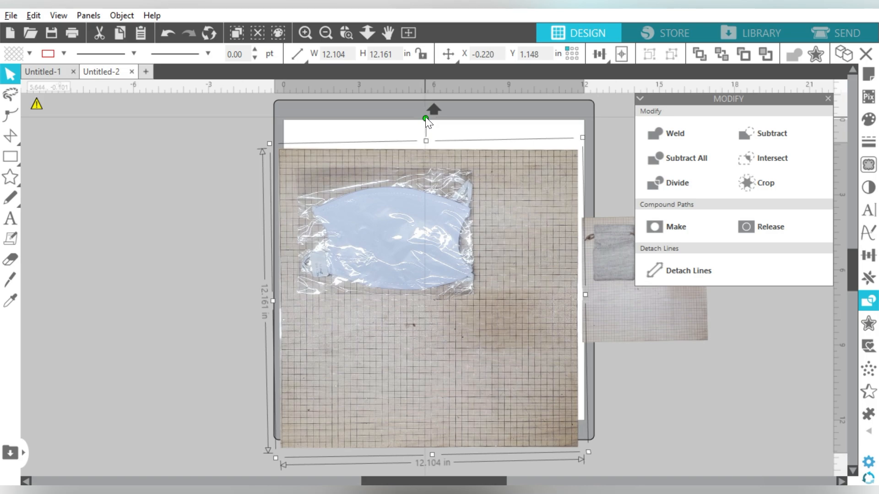
pyautogui.moveTo(423, 224); pyautogui.dragTo(427, 193)
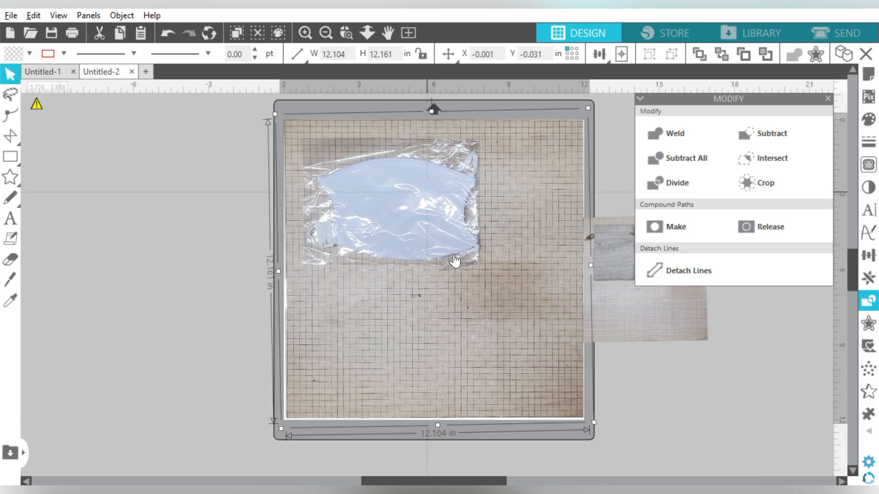
pyautogui.moveTo(594, 421); pyautogui.dragTo(595, 423)
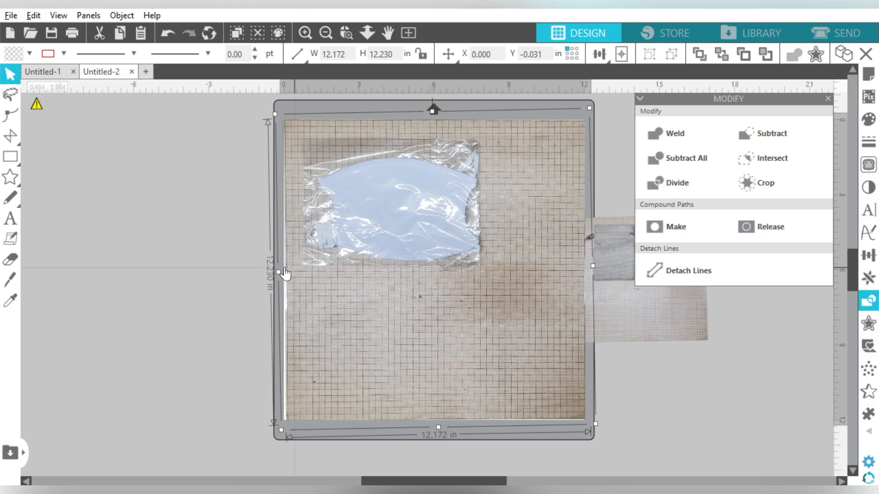
# Move the face mask photo off the page to the left and bring the bag photo to the page's upper-left corner.
pyautogui.moveTo(559, 208); pyautogui.dragTo(212, 219)
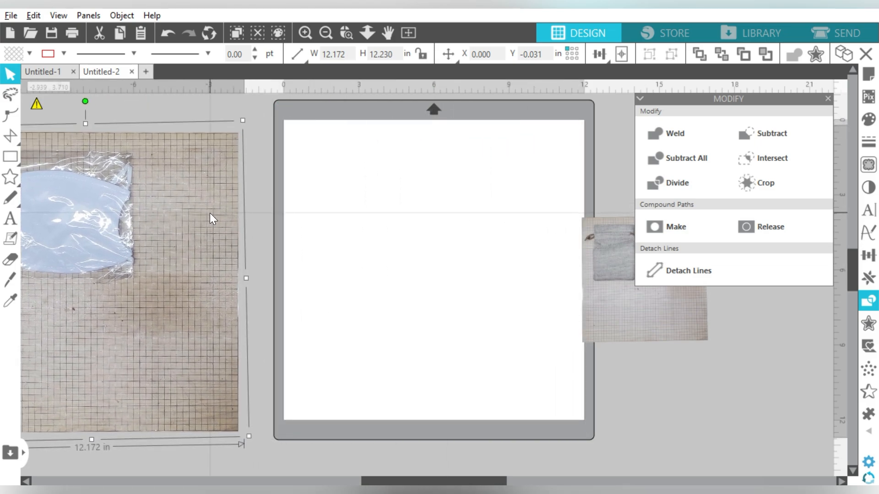
pyautogui.moveTo(618, 270); pyautogui.dragTo(318, 170)
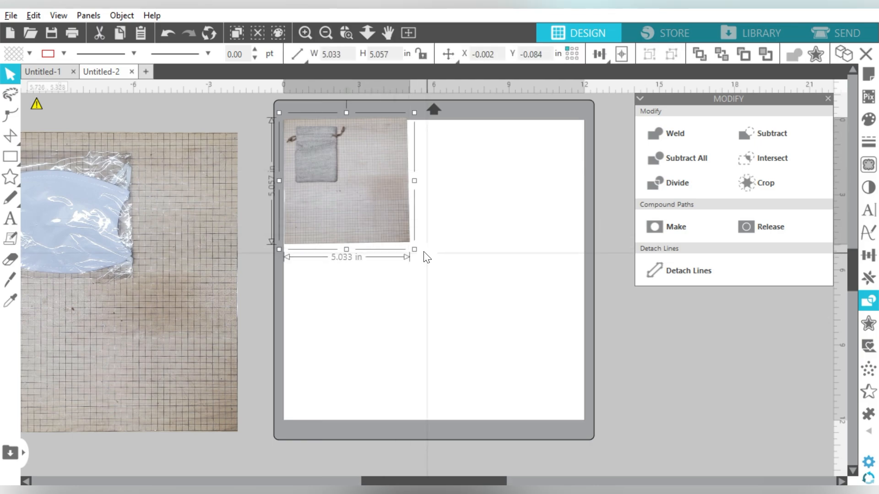
# Enlarge the bag photo to about 12.18 by 12.23 in and rotate it slightly clockwise, aligning its grid with the page edges.
pyautogui.moveTo(414, 250); pyautogui.dragTo(584, 435)
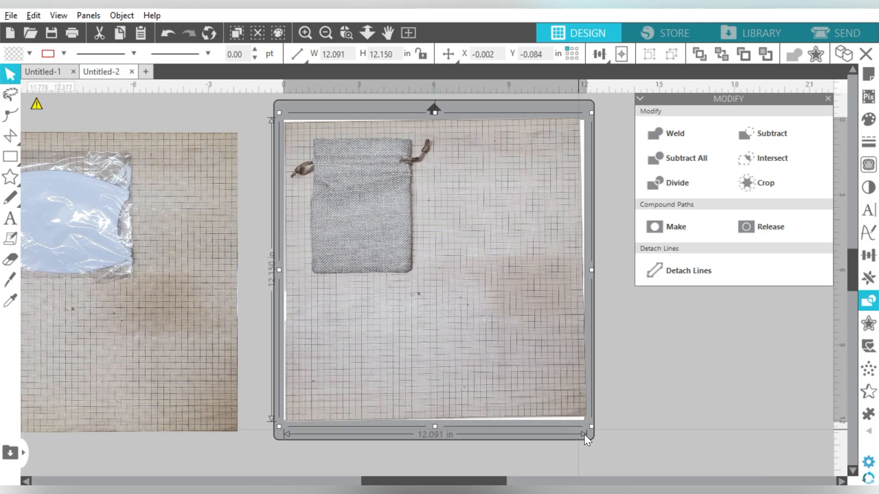
pyautogui.moveTo(486, 236); pyautogui.dragTo(486, 248)
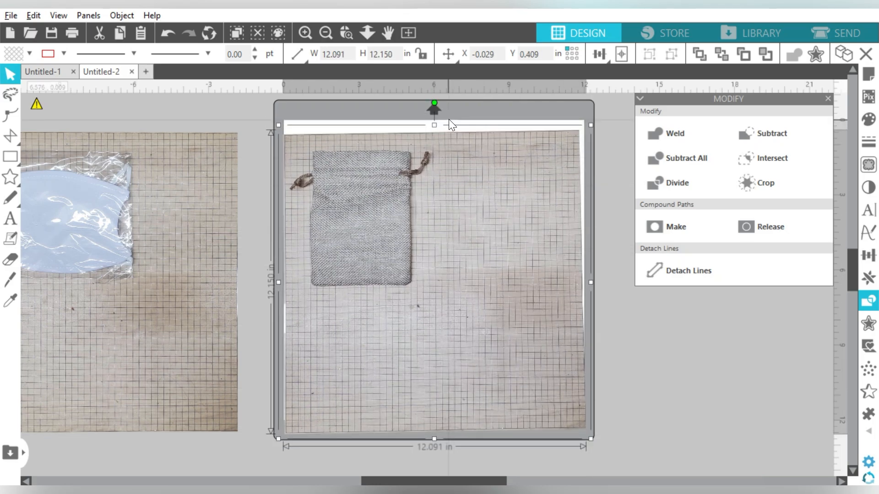
pyautogui.moveTo(433, 102); pyautogui.dragTo(437, 101)
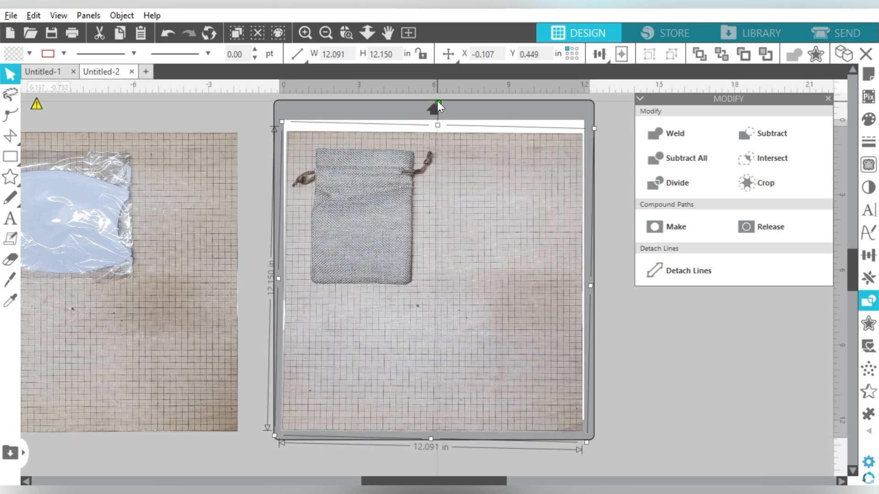
pyautogui.moveTo(426, 211); pyautogui.dragTo(422, 193)
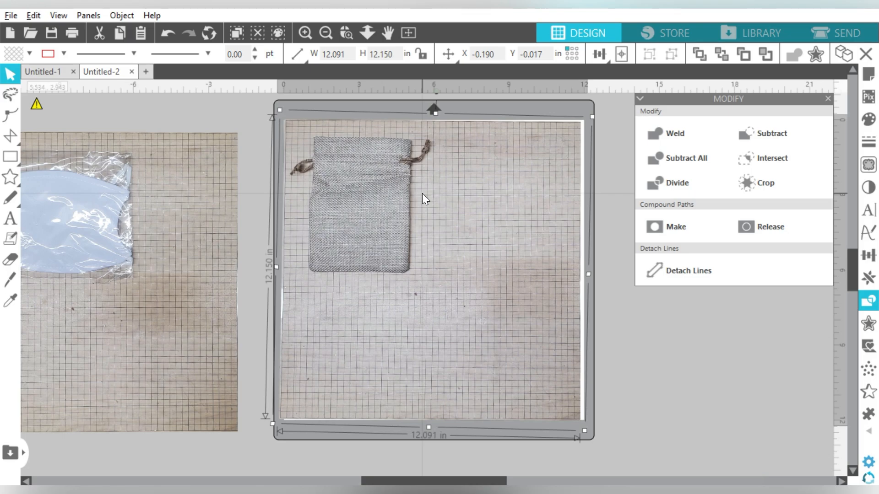
pyautogui.moveTo(593, 116); pyautogui.dragTo(597, 115)
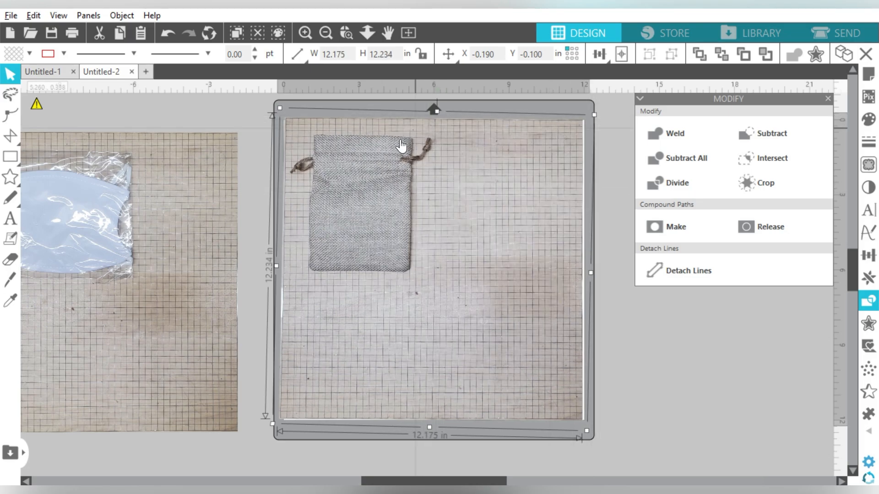
pyautogui.press('Right')
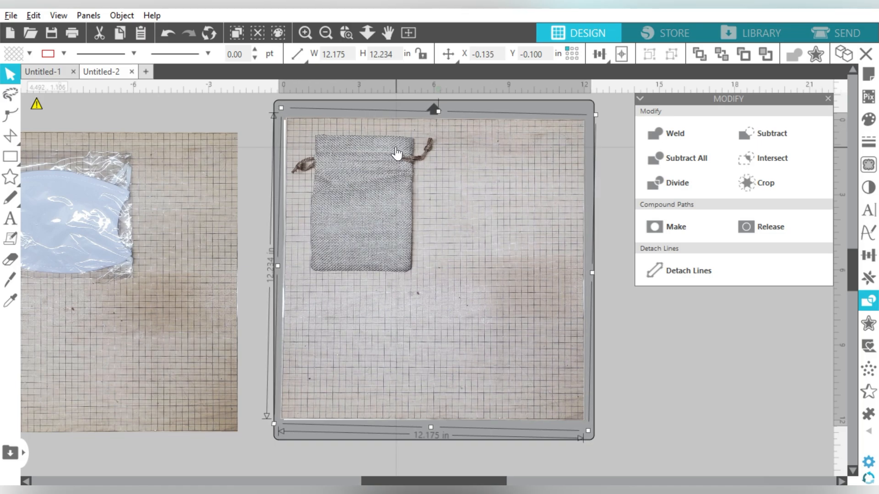
pyautogui.click(657, 328)
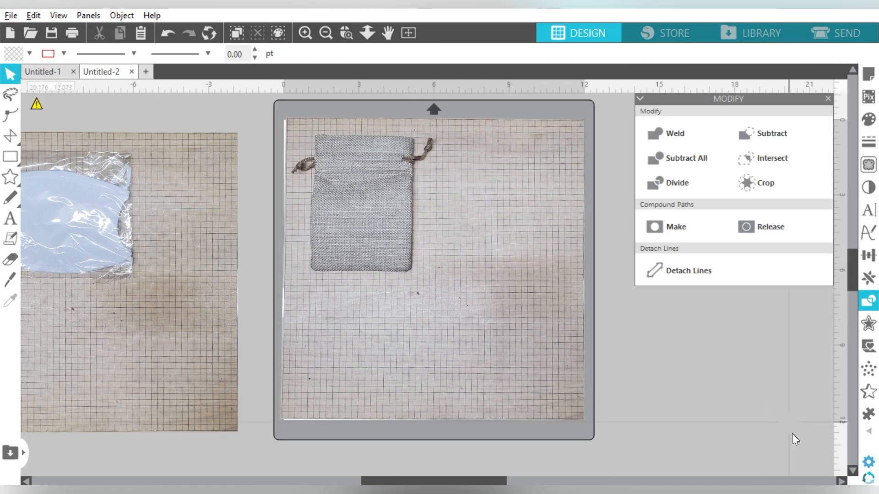
# Switch to File Explorer and look through the packaging, thank-you and home sticker folders inside Small-Business-Sticker-Bundle in Downloads.
pyautogui.hotkey('alt', 'Tab')
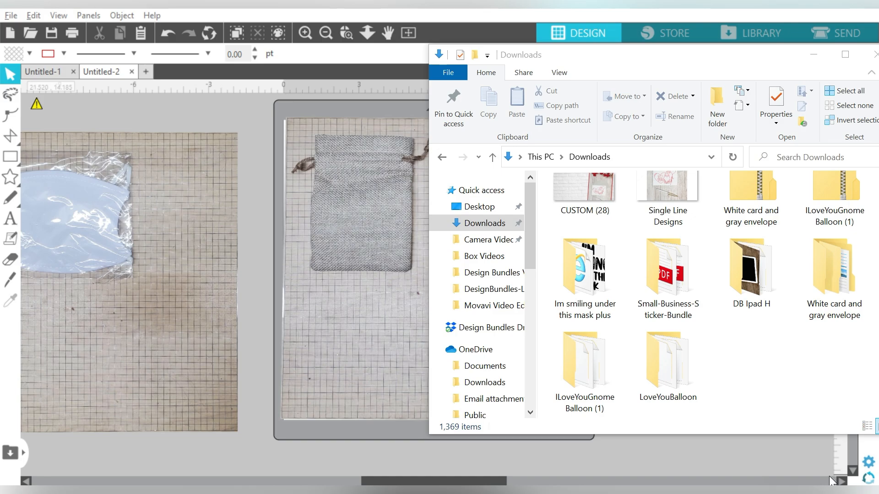
pyautogui.doubleClick(683, 282)
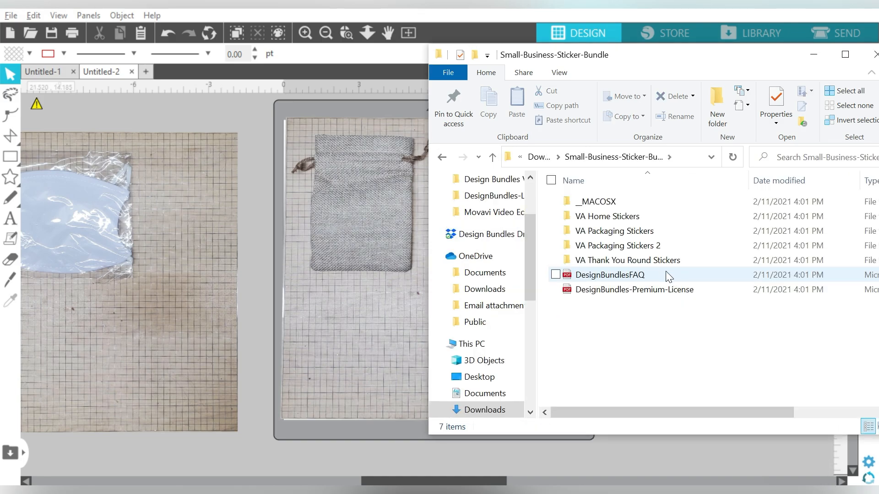
pyautogui.doubleClick(631, 232)
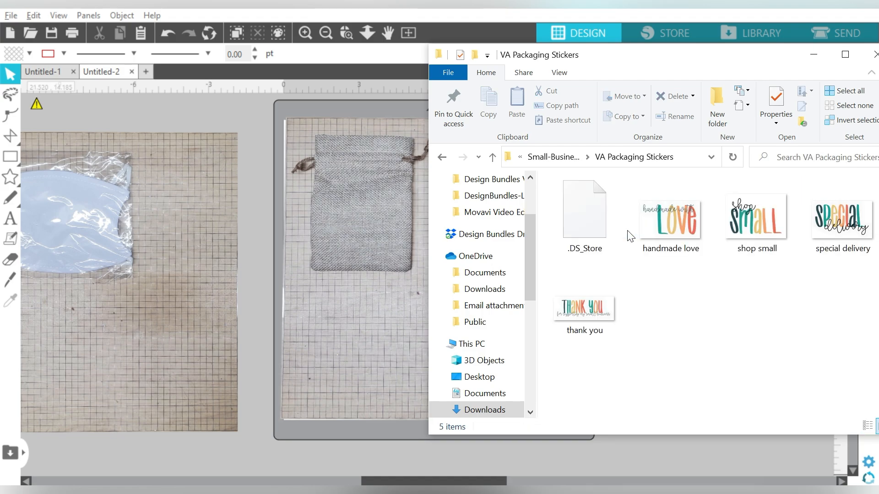
pyautogui.moveTo(600, 55); pyautogui.dragTo(537, 59)
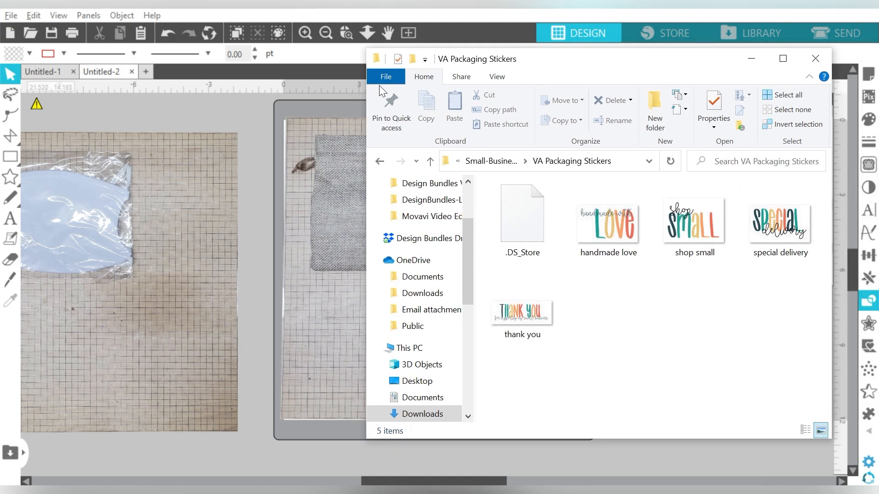
pyautogui.click(379, 161)
pyautogui.doubleClick(578, 250)
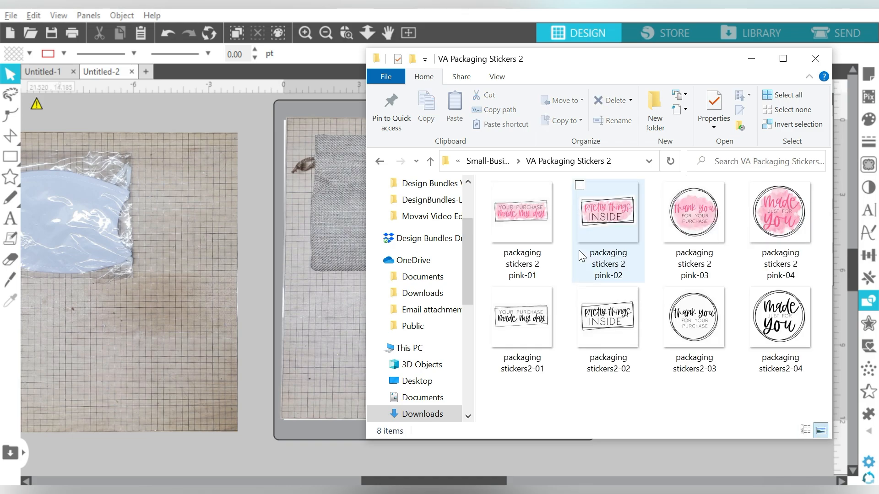
pyautogui.click(379, 161)
pyautogui.doubleClick(552, 268)
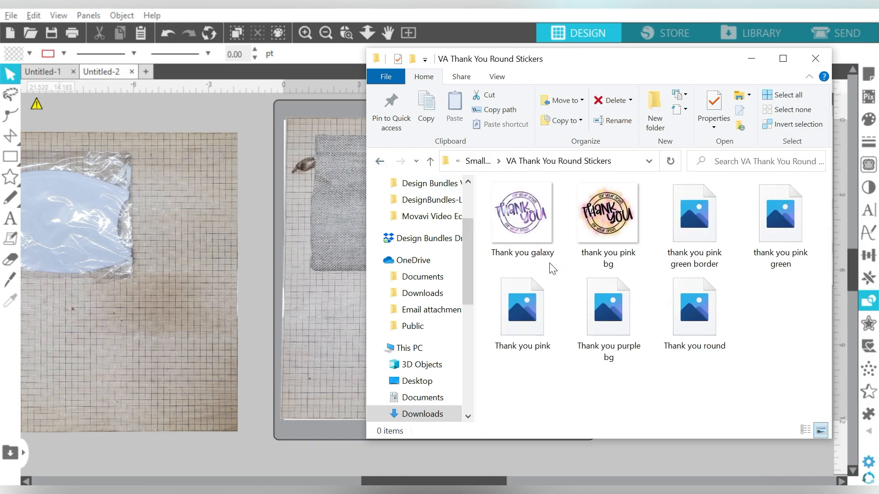
pyautogui.click(379, 162)
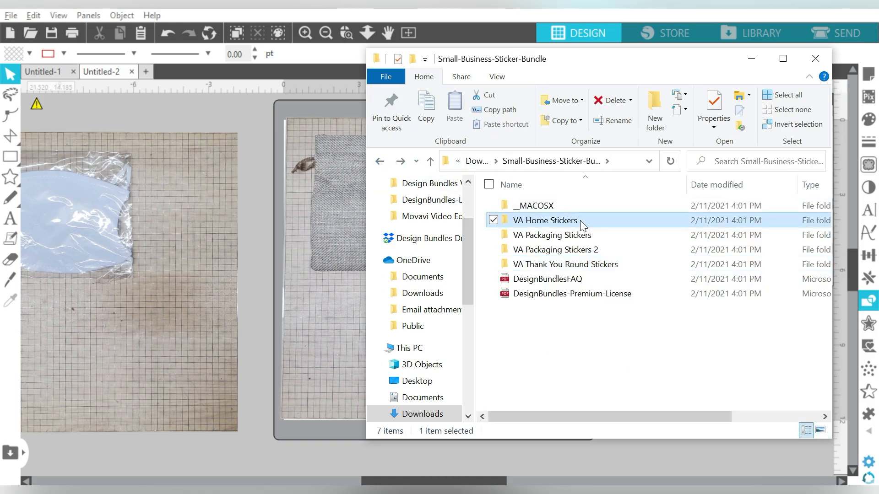
pyautogui.doubleClick(580, 220)
pyautogui.click(380, 161)
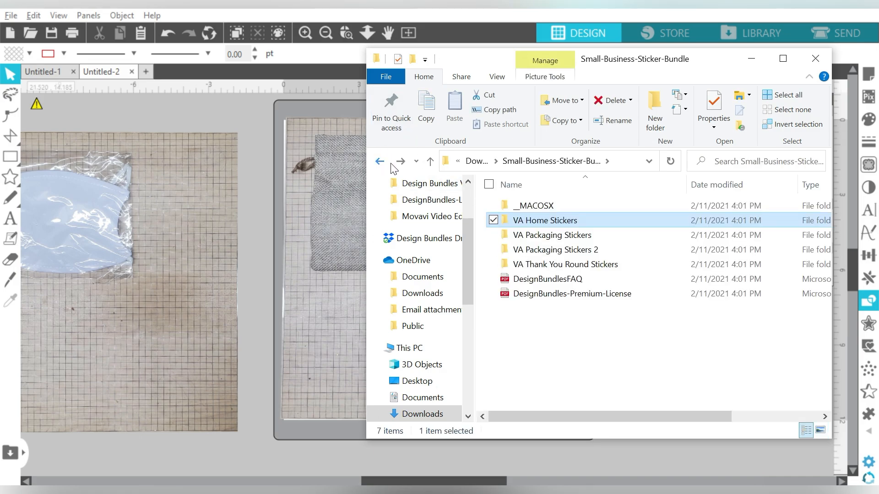
# Compare the designs in the VA Thank You Round Stickers, VA Packaging Stickers 2 and VA Packaging Stickers folders once more.
pyautogui.doubleClick(566, 261)
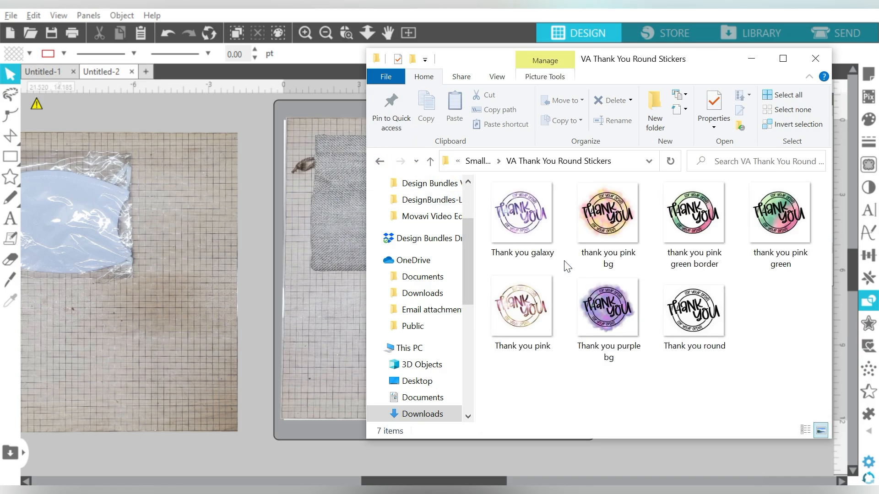
pyautogui.click(380, 161)
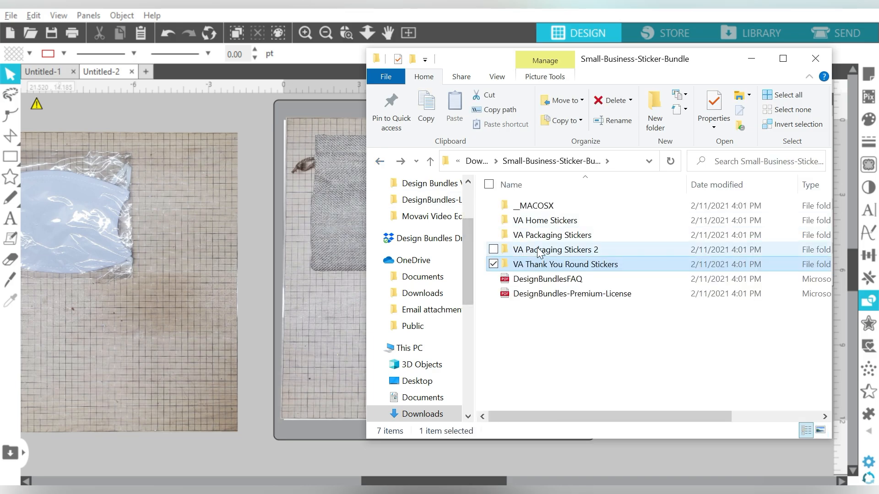
pyautogui.doubleClick(535, 251)
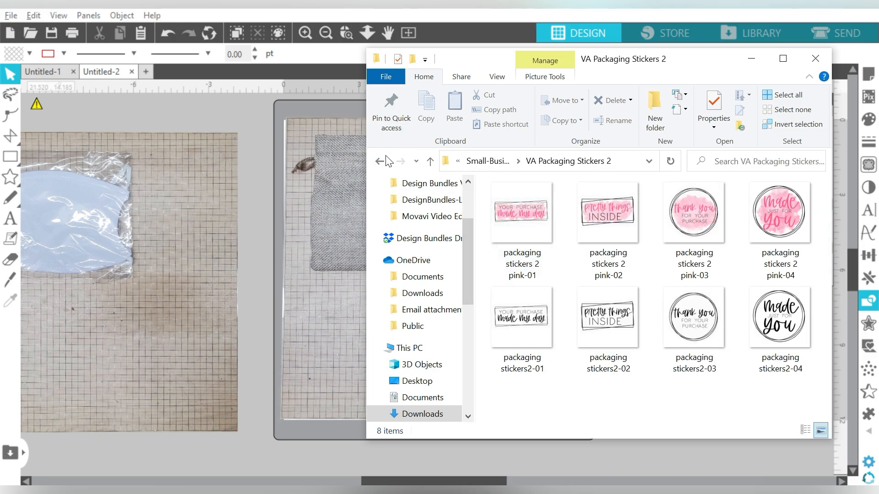
pyautogui.click(379, 161)
pyautogui.doubleClick(530, 232)
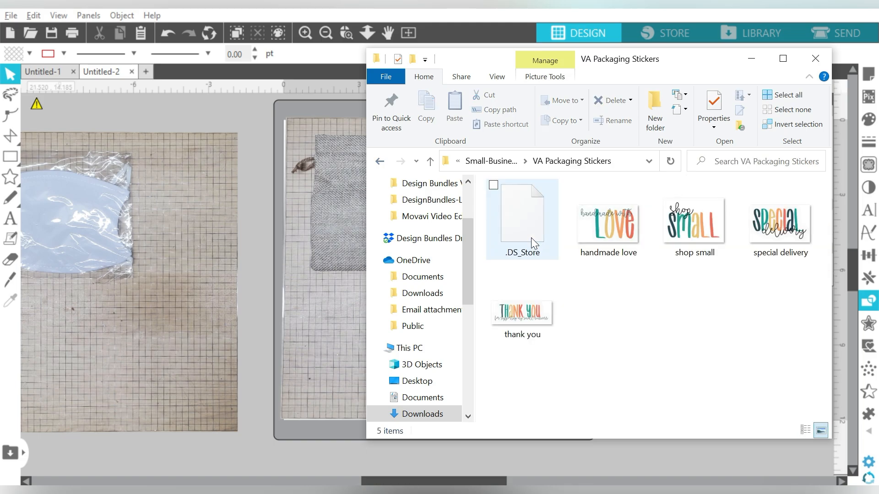
pyautogui.click(380, 162)
# Place the round "packaging stickers 2 pink-04" design from the VA Packaging Stickers 2 folder into the Silhouette Studio document.
pyautogui.doubleClick(568, 232)
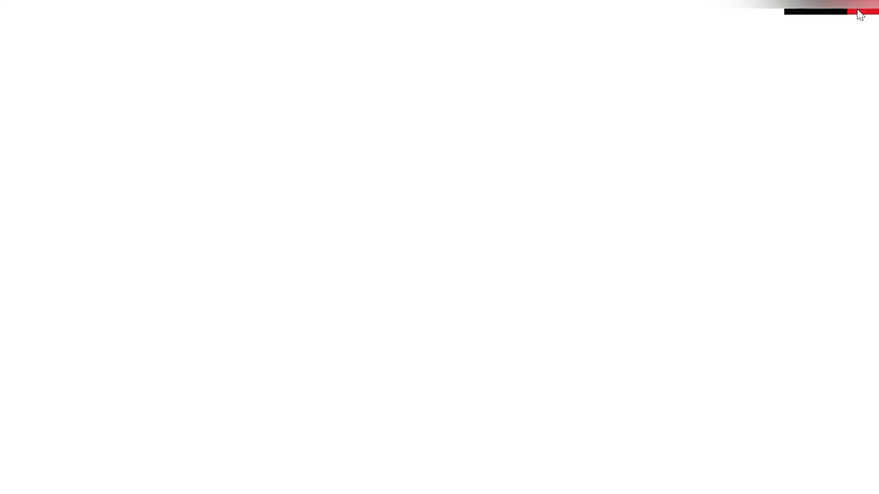
pyautogui.click(860, 12)
pyautogui.moveTo(778, 208); pyautogui.dragTo(256, 403)
# Place "Im smiling under this mask plus svg" from its folder in Downloads into the document and put File Explorer away.
pyautogui.click(378, 161)
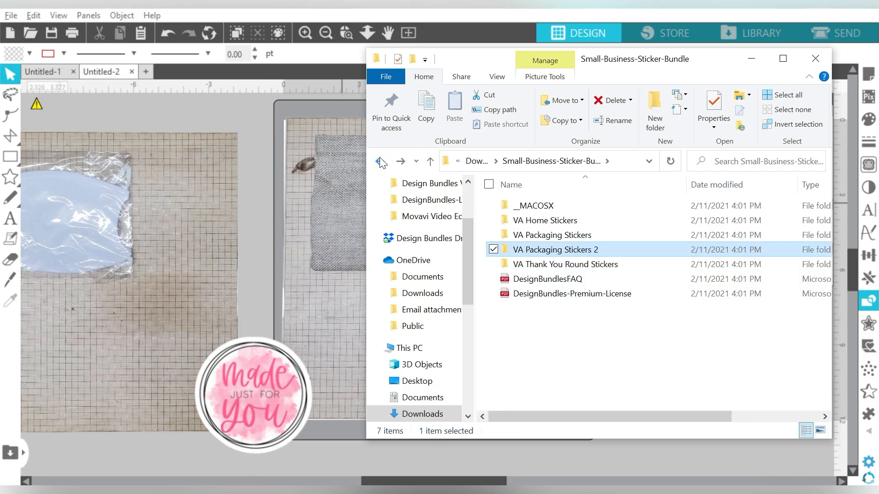
pyautogui.click(380, 161)
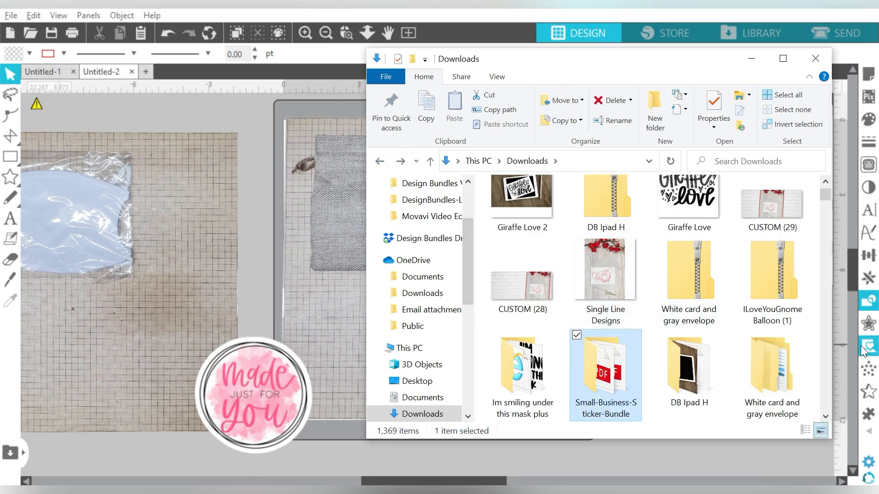
pyautogui.doubleClick(510, 370)
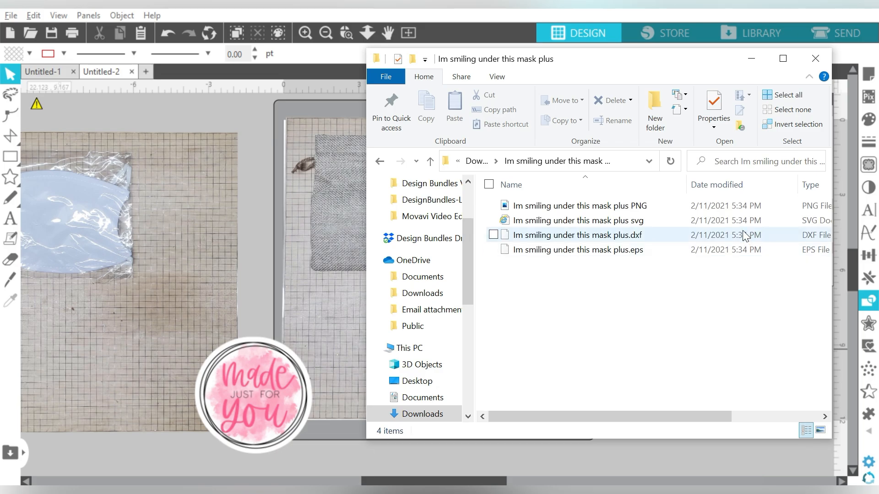
pyautogui.moveTo(687, 221); pyautogui.dragTo(256, 131)
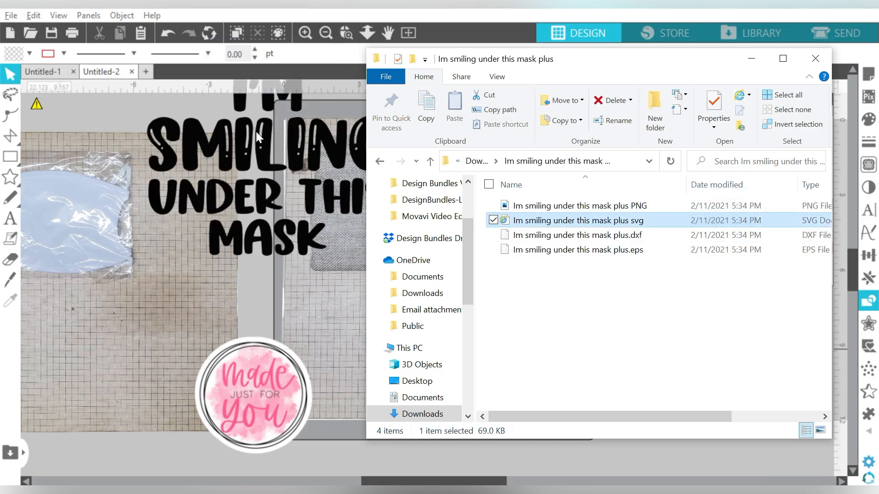
pyautogui.click(739, 60)
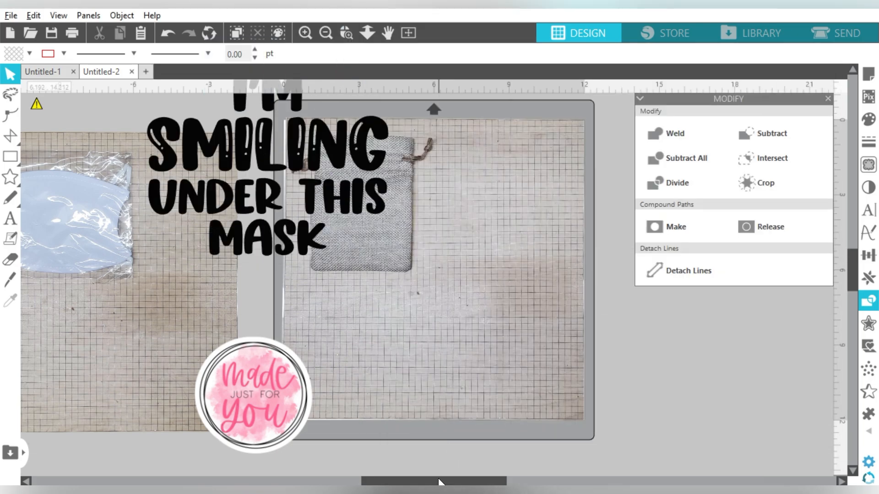
# Move the "I'm smiling under this mask" phrase onto the mask photo and fit the round sticker, about 3.71 in wide, on the bag.
pyautogui.moveTo(438, 482); pyautogui.dragTo(400, 481)
pyautogui.moveTo(372, 162); pyautogui.dragTo(199, 266)
pyautogui.moveTo(392, 448); pyautogui.dragTo(516, 279)
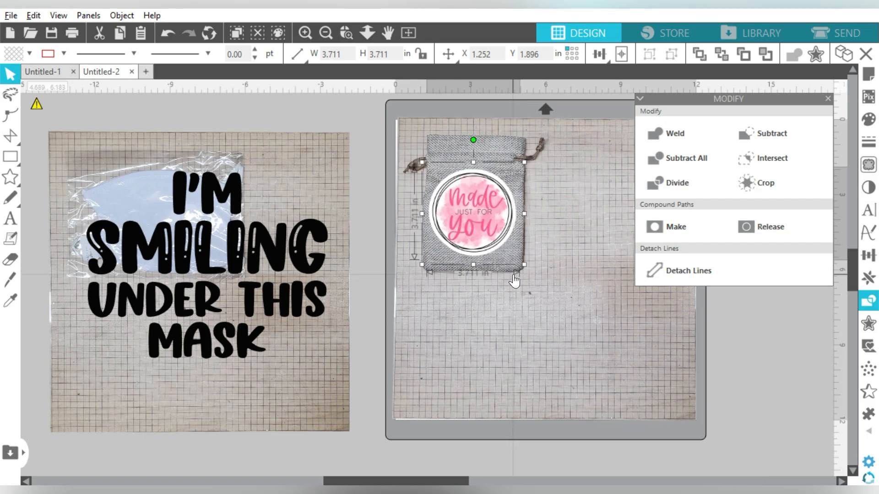
# Scale the "I'm smiling under this mask" phrase down to about 4.04 in wide and centre it on the face mask.
pyautogui.moveTo(241, 264); pyautogui.dragTo(257, 278)
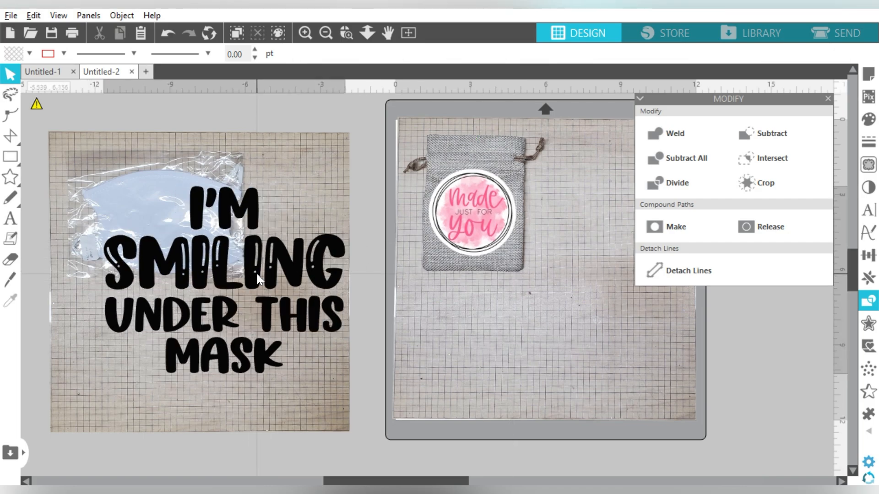
pyautogui.moveTo(347, 376); pyautogui.dragTo(248, 300)
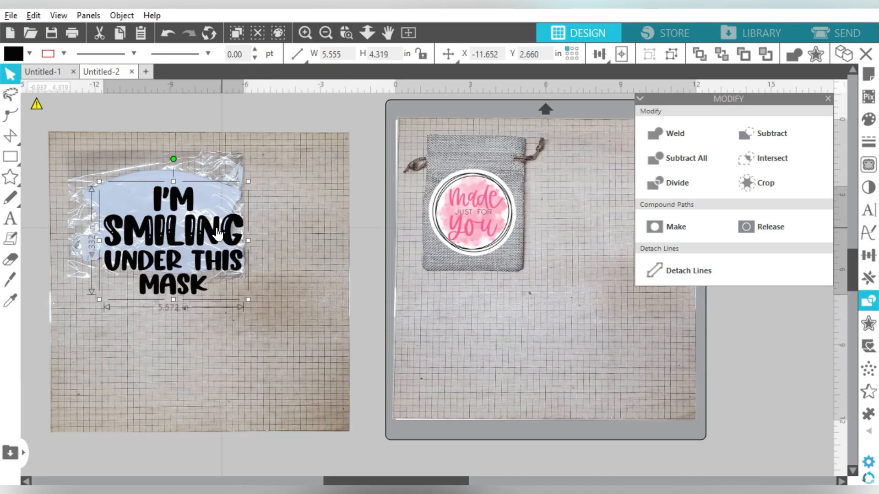
pyautogui.moveTo(209, 235); pyautogui.dragTo(206, 228)
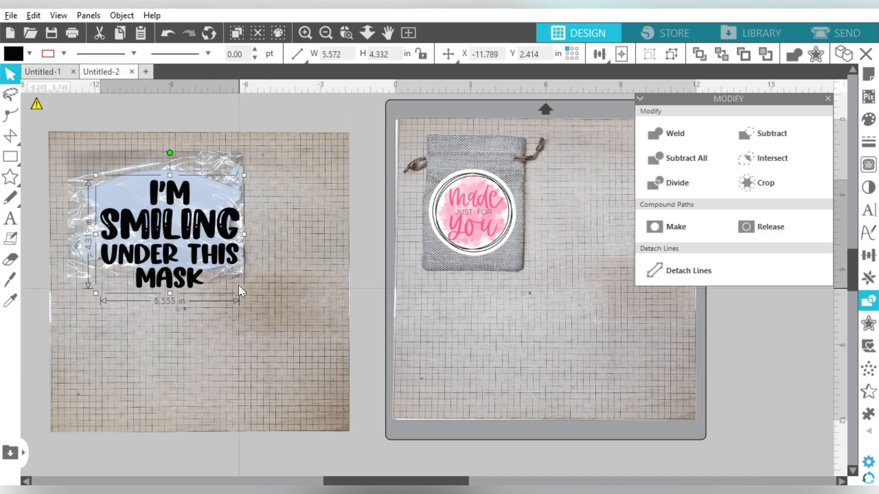
pyautogui.moveTo(247, 298); pyautogui.dragTo(208, 266)
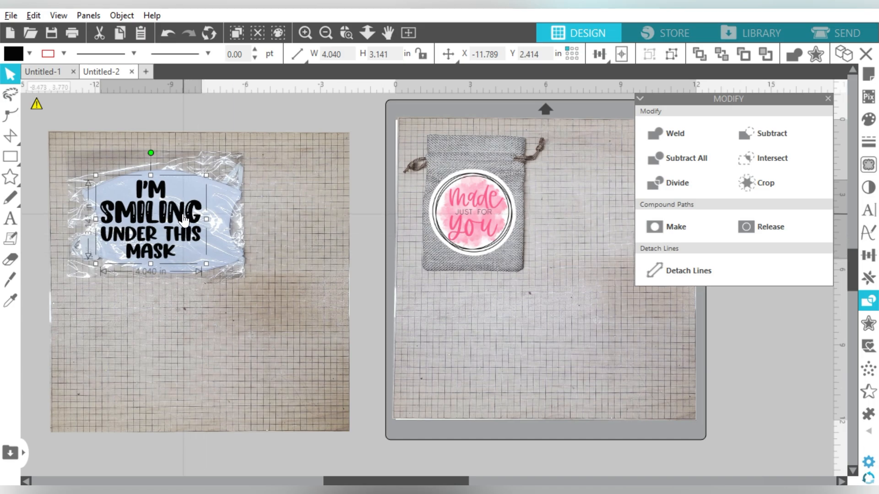
pyautogui.moveTo(183, 220); pyautogui.dragTo(196, 221)
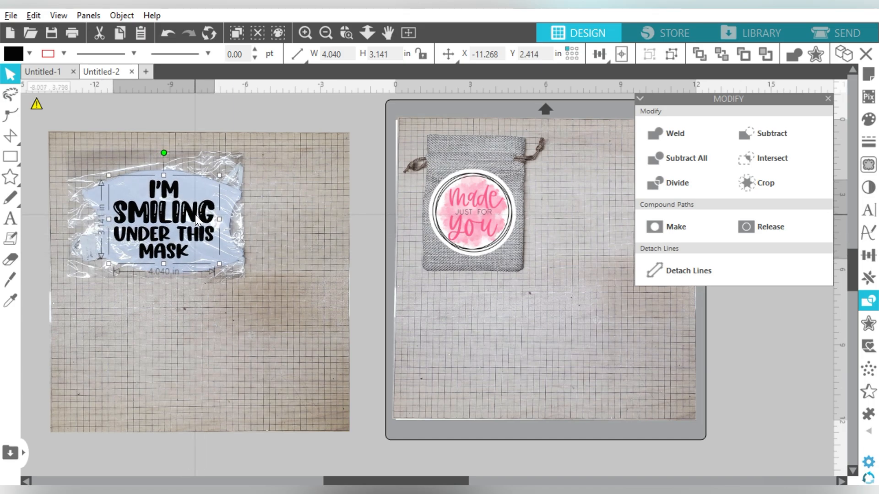
pyautogui.click(361, 337)
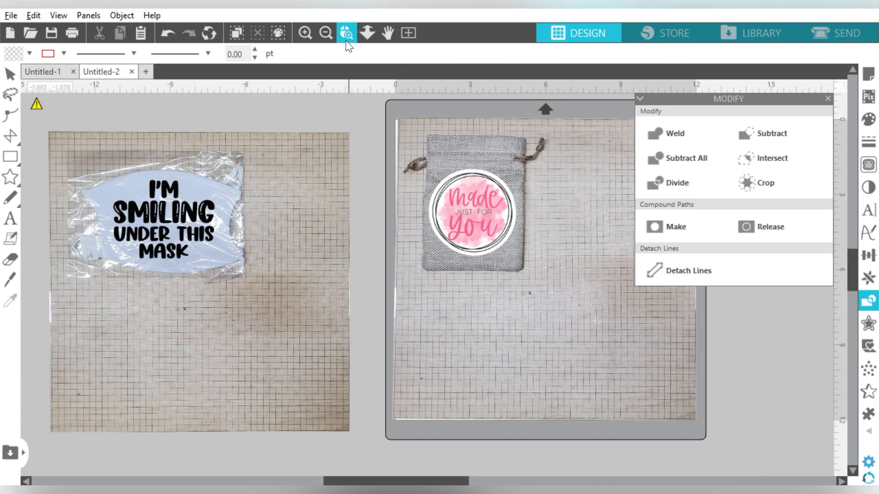
# Check the round sticker against the bag up close and nudge it slightly lower.
pyautogui.moveTo(581, 291); pyautogui.dragTo(584, 299)
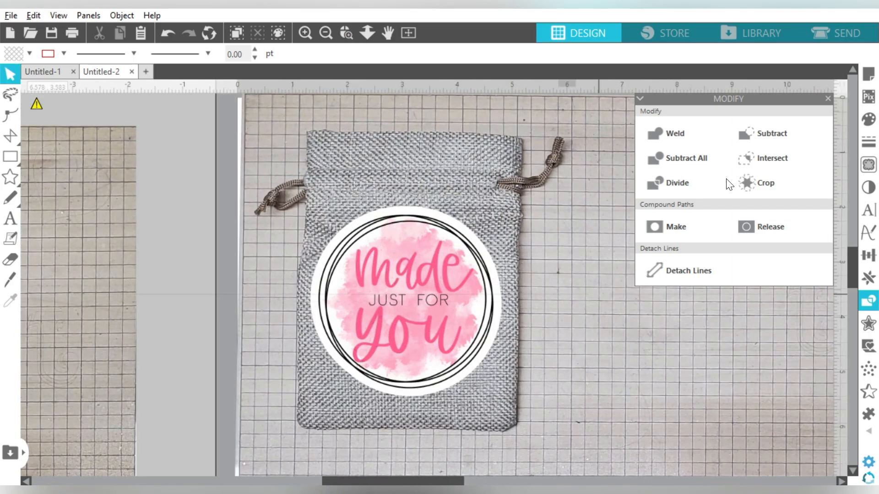
pyautogui.click(829, 99)
pyautogui.click(398, 298)
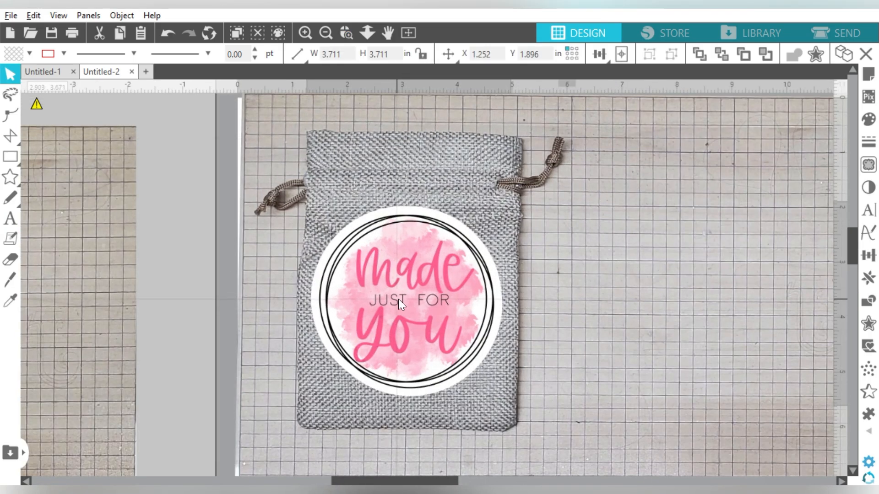
pyautogui.moveTo(398, 299); pyautogui.dragTo(396, 298)
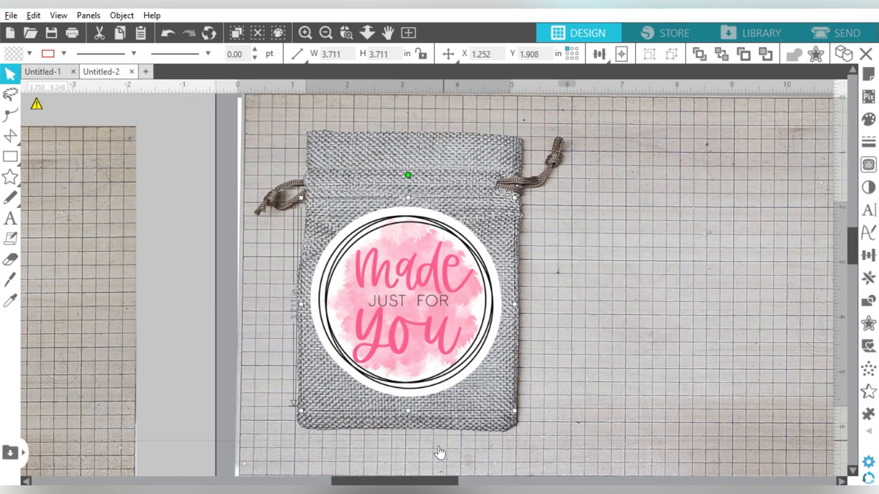
# Rotate the mask phrase slightly and stretch it to about 4.55 in wide by 3.23 in tall to fill the mask.
pyautogui.moveTo(430, 476); pyautogui.dragTo(216, 474)
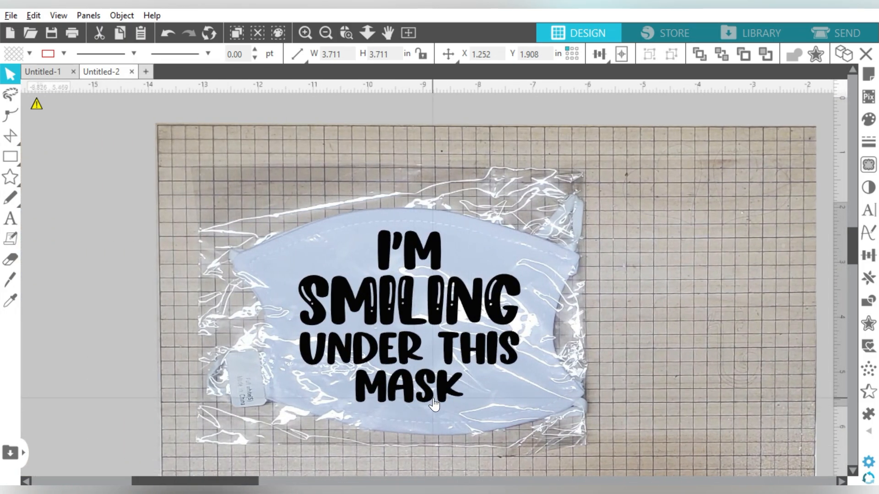
pyautogui.click(504, 247)
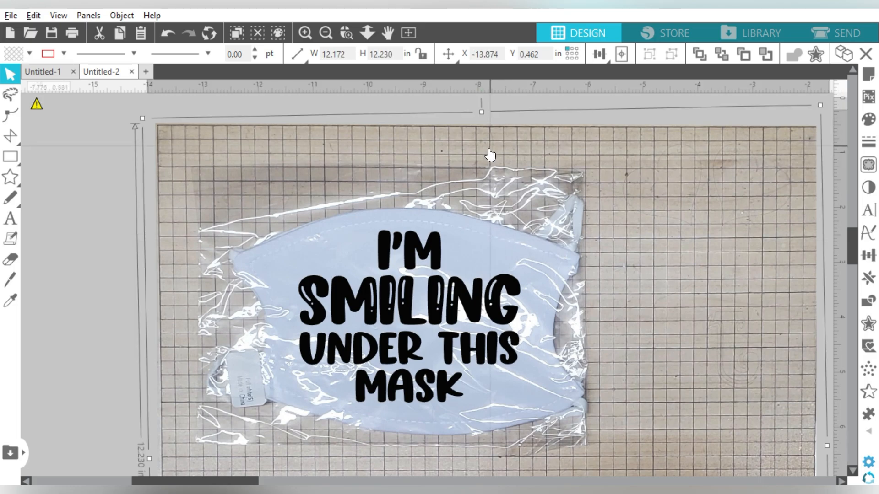
pyautogui.click(432, 271)
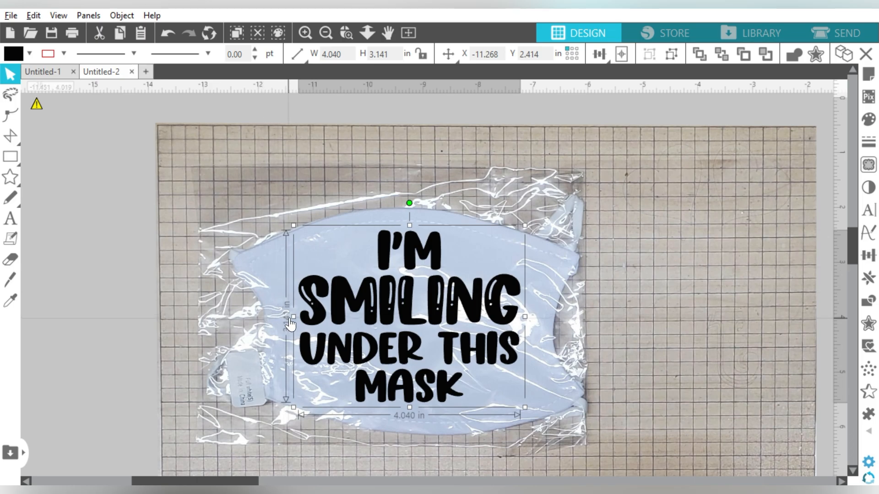
pyautogui.moveTo(290, 318); pyautogui.dragTo(277, 317)
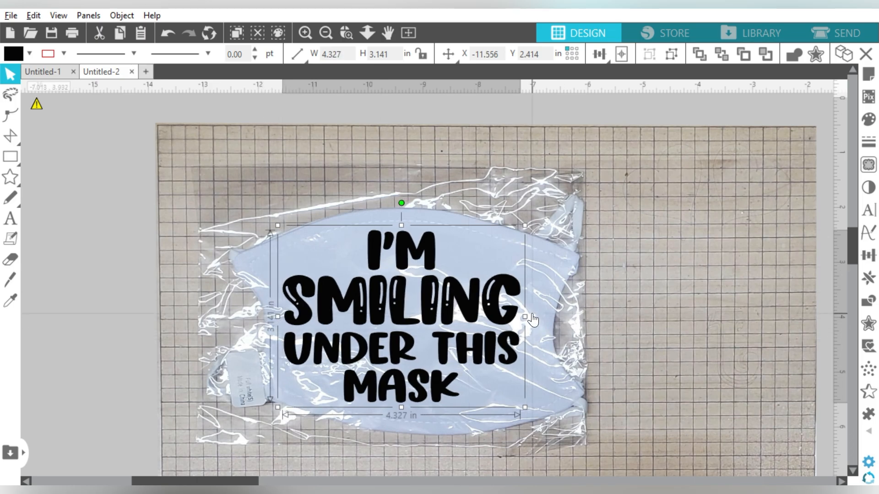
pyautogui.moveTo(524, 315); pyautogui.dragTo(537, 317)
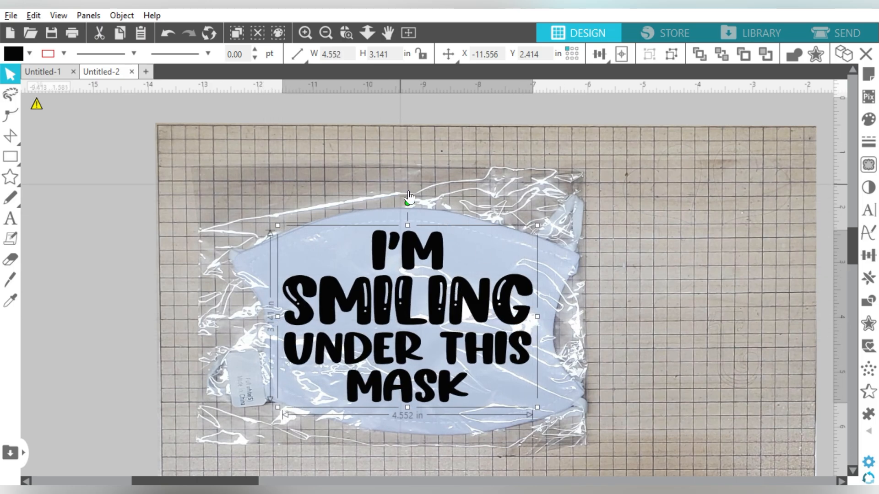
pyautogui.moveTo(408, 202); pyautogui.dragTo(410, 202)
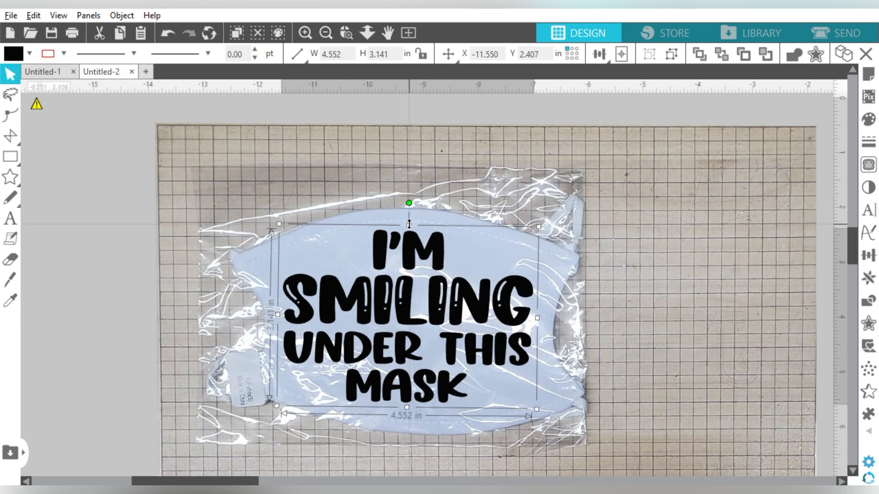
pyautogui.moveTo(410, 224); pyautogui.dragTo(410, 222)
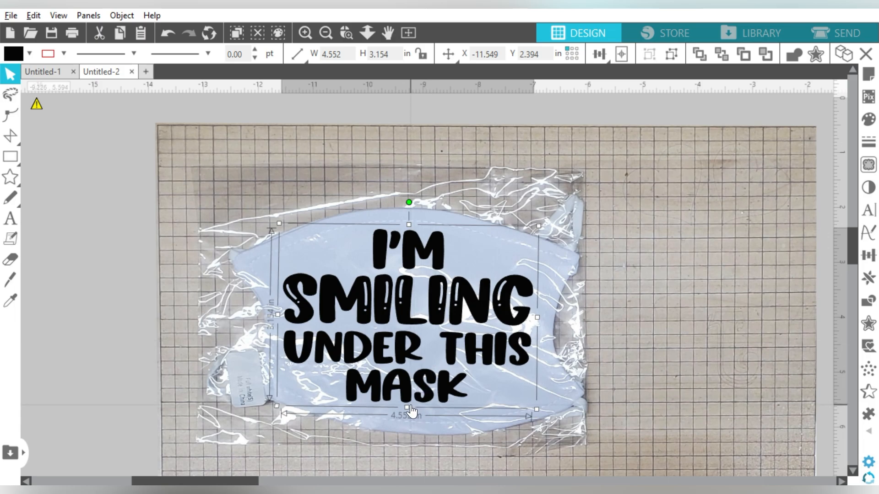
pyautogui.moveTo(409, 407); pyautogui.dragTo(410, 412)
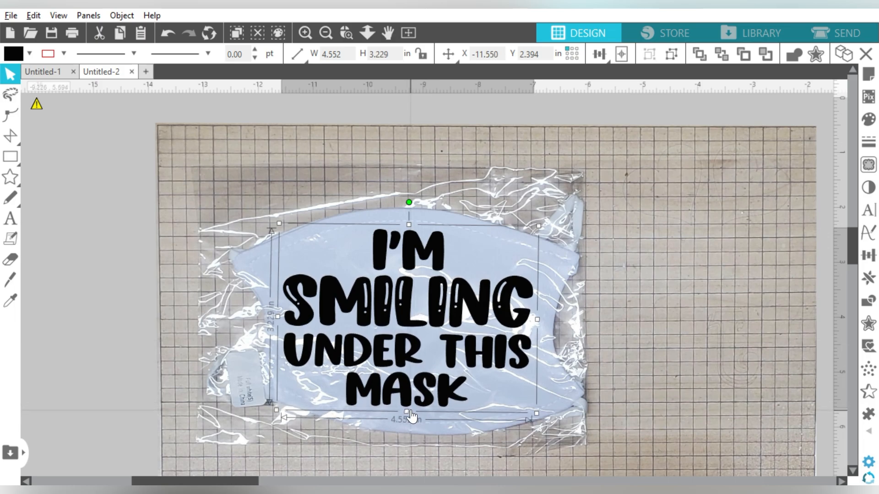
pyautogui.click(163, 231)
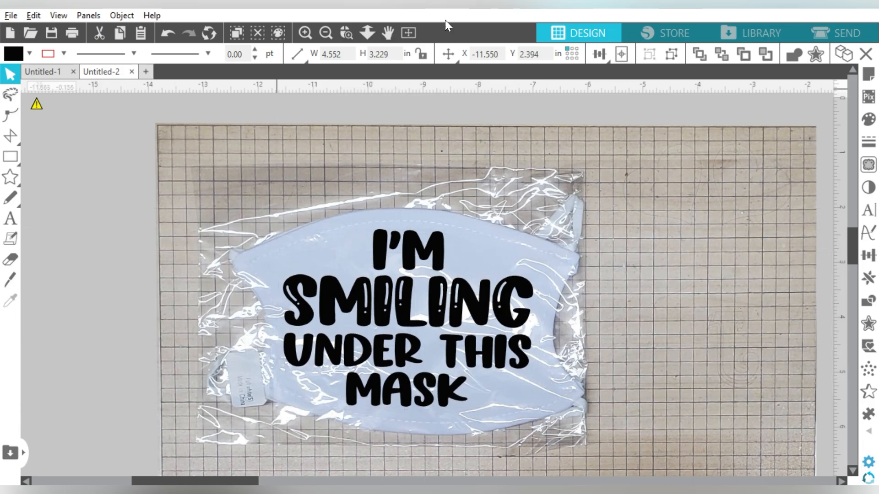
# Draw a rectangle about 6.08 by 6.05 in around the bag on the page.
pyautogui.click(328, 35)
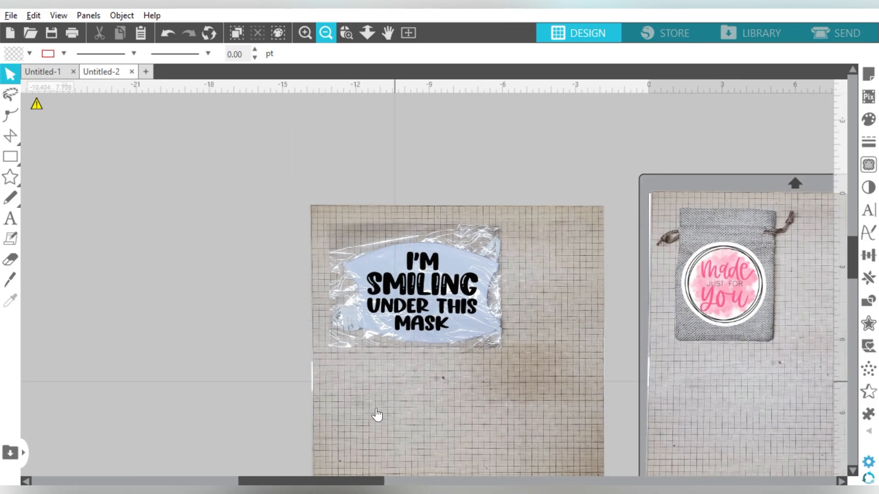
pyautogui.moveTo(350, 479); pyautogui.dragTo(432, 479)
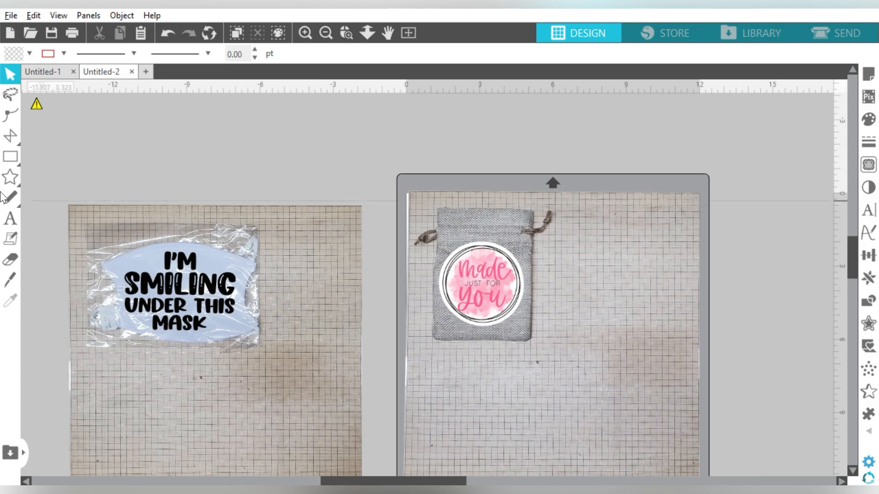
pyautogui.click(10, 156)
pyautogui.click(32, 157)
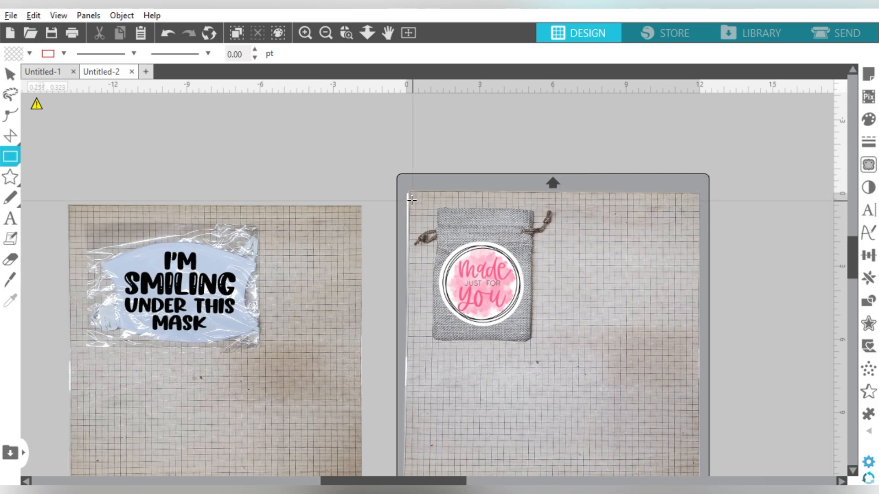
pyautogui.moveTo(412, 200); pyautogui.dragTo(563, 353)
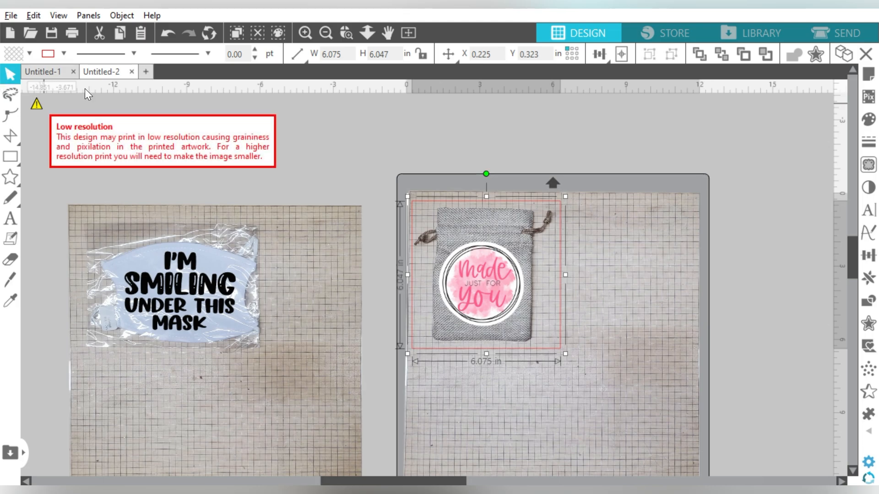
# Crop the bag photo to the rectangle around it and send it behind the round sticker.
pyautogui.click(544, 155)
pyautogui.click(552, 191)
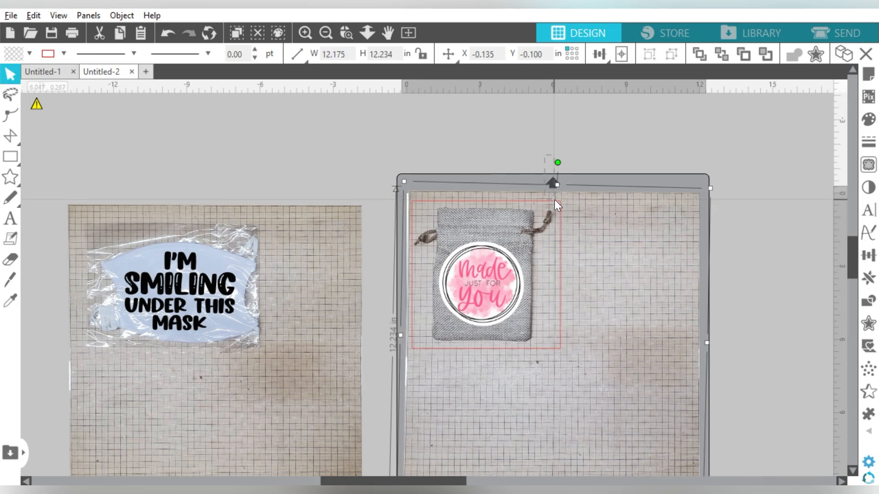
pyautogui.keyDown('shift'); pyautogui.click(556, 203); pyautogui.keyUp('shift')
pyautogui.click(868, 301)
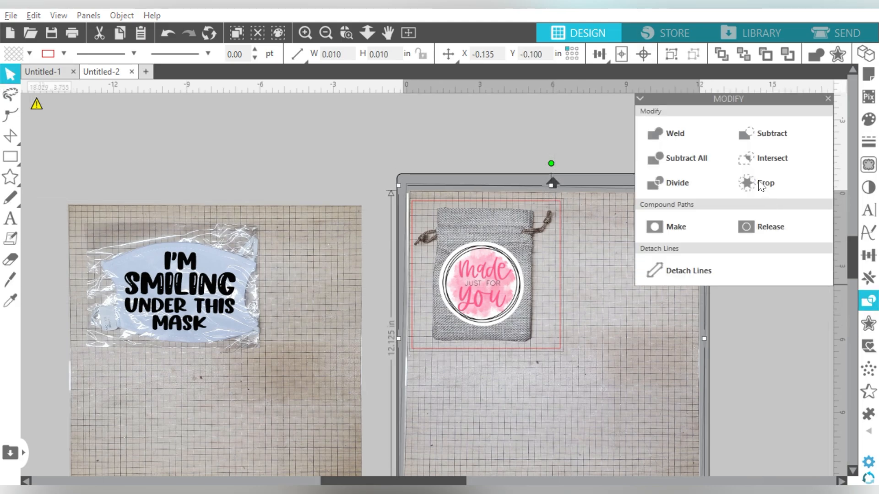
pyautogui.click(759, 182)
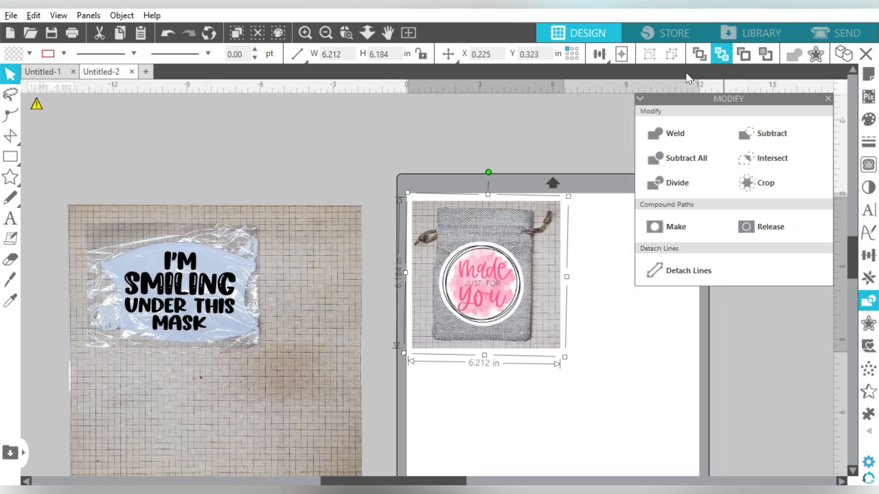
# Group the cropped bag photo with its sticker and move the group to the page's right edge.
pyautogui.moveTo(540, 150); pyautogui.dragTo(447, 333)
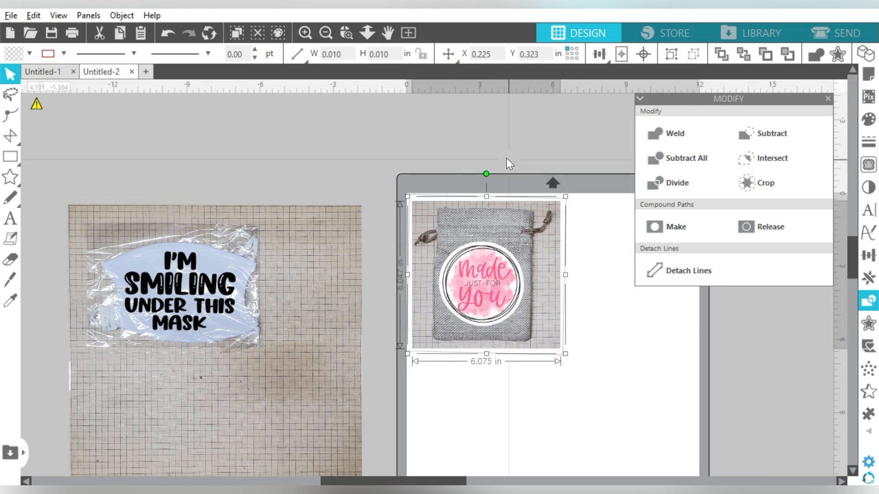
pyautogui.hotkey('ctrl', 'g')
pyautogui.moveTo(516, 242); pyautogui.dragTo(690, 267)
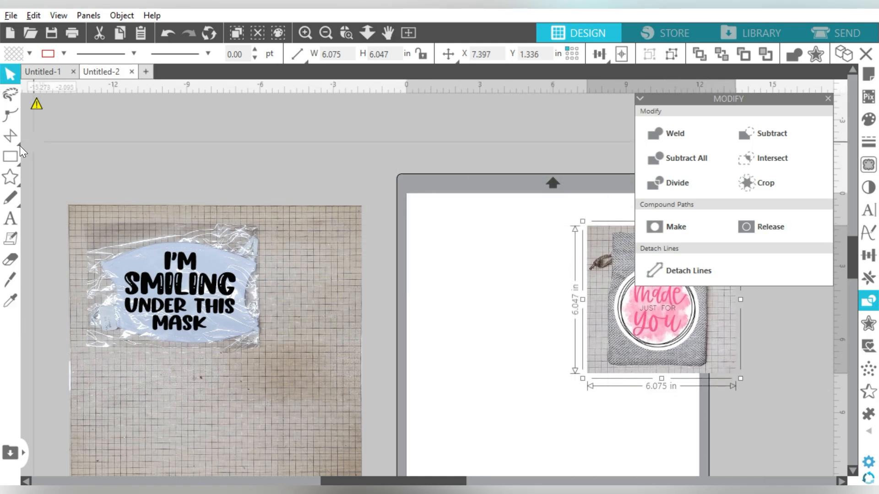
# Crop the mask photo to a drawn rectangle of about 7.59 by 5.68 in around the mask and send it behind the phrase.
pyautogui.click(29, 156)
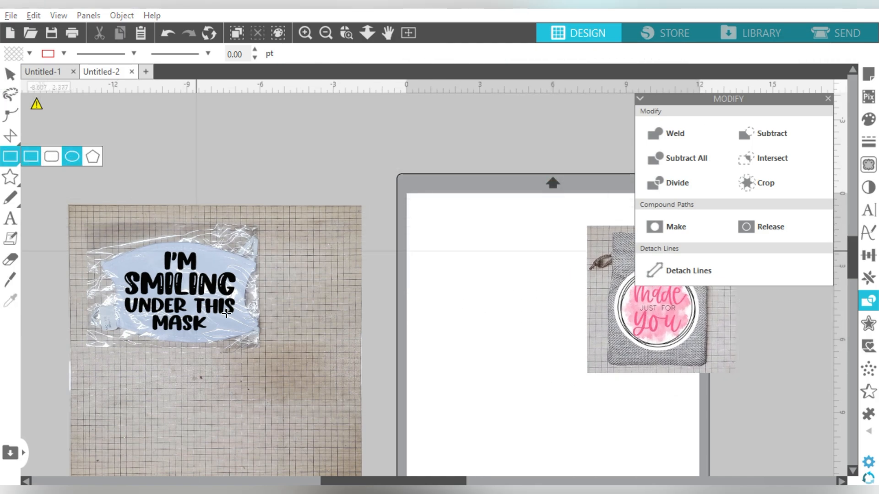
pyautogui.moveTo(266, 346)
pyautogui.mouseDown()
pyautogui.moveTo(181, 240)
pyautogui.moveTo(81, 227)
pyautogui.moveTo(86, 220)
pyautogui.mouseUp()
pyautogui.hotkey('ctrl', 'a')
pyautogui.click(755, 189)
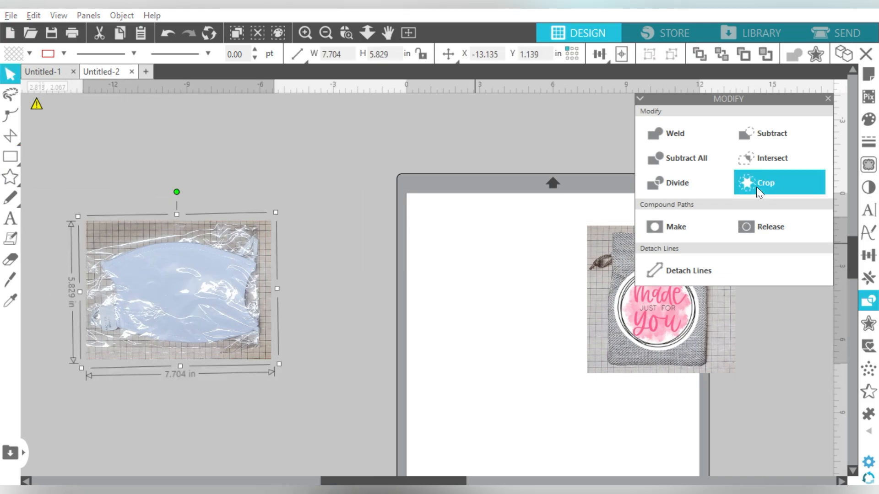
pyautogui.click(722, 55)
# Group the mask photo with its phrase and arrange both mockups on the page, the bag upper left and the mask overlapping it lower right.
pyautogui.keyDown('shift'); pyautogui.click(185, 286); pyautogui.keyUp('shift')
pyautogui.moveTo(185, 286); pyautogui.dragTo(474, 297)
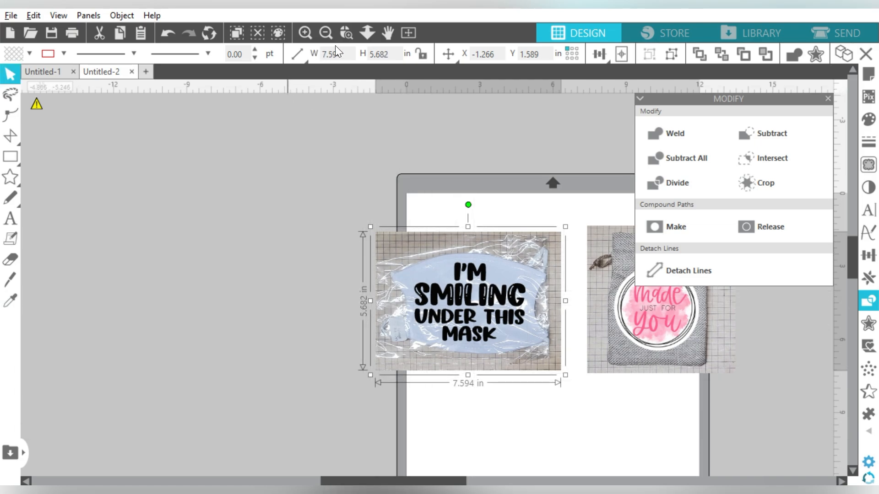
pyautogui.click(333, 32)
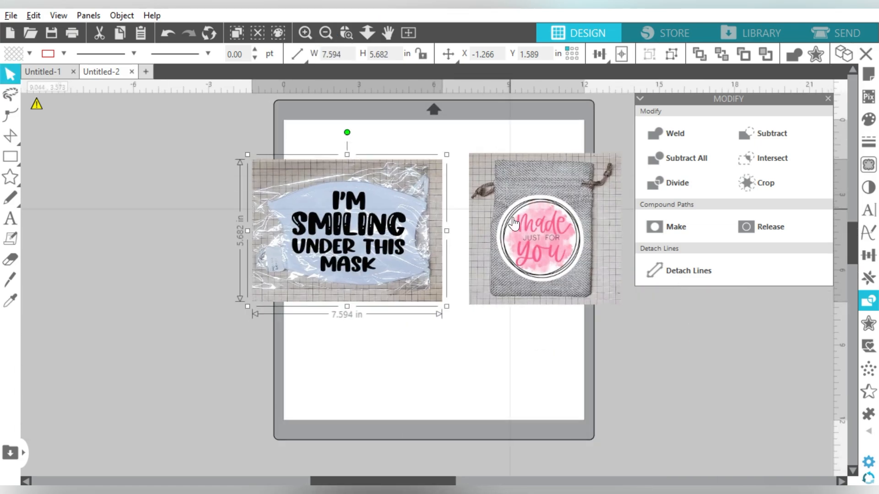
pyautogui.moveTo(380, 219); pyautogui.dragTo(513, 319)
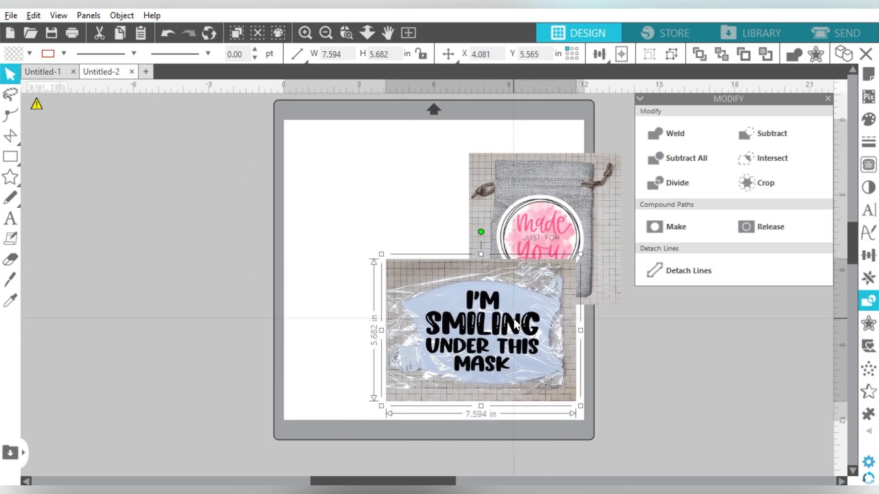
pyautogui.moveTo(524, 219); pyautogui.dragTo(364, 201)
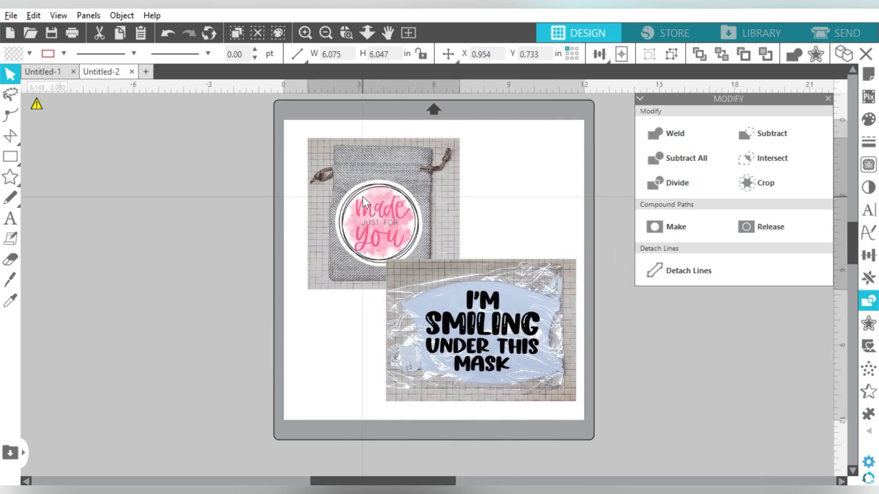
pyautogui.moveTo(457, 315); pyautogui.dragTo(456, 315)
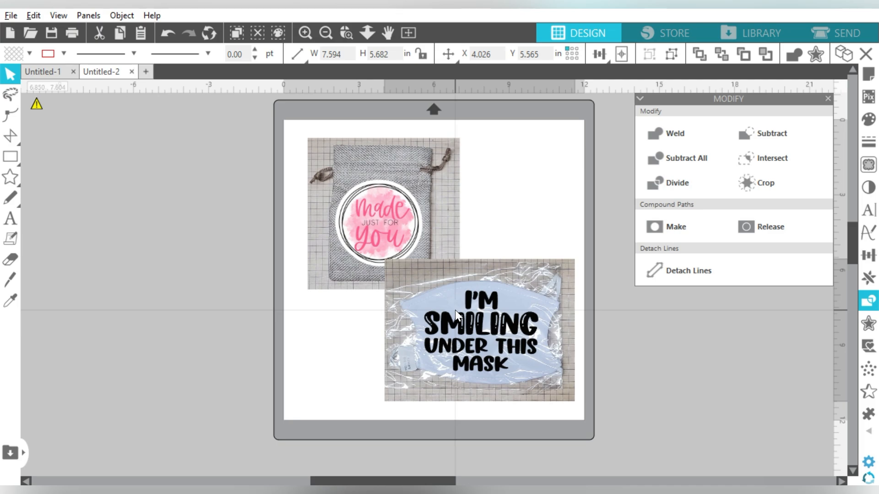
pyautogui.click(491, 192)
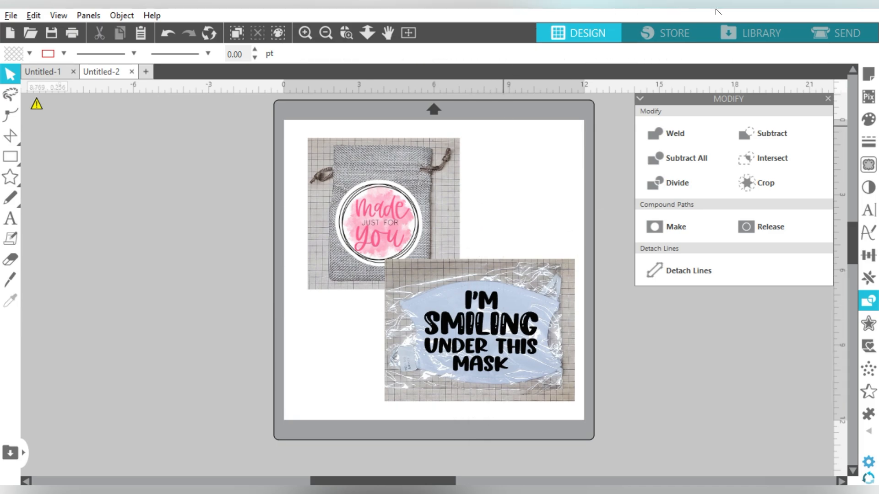